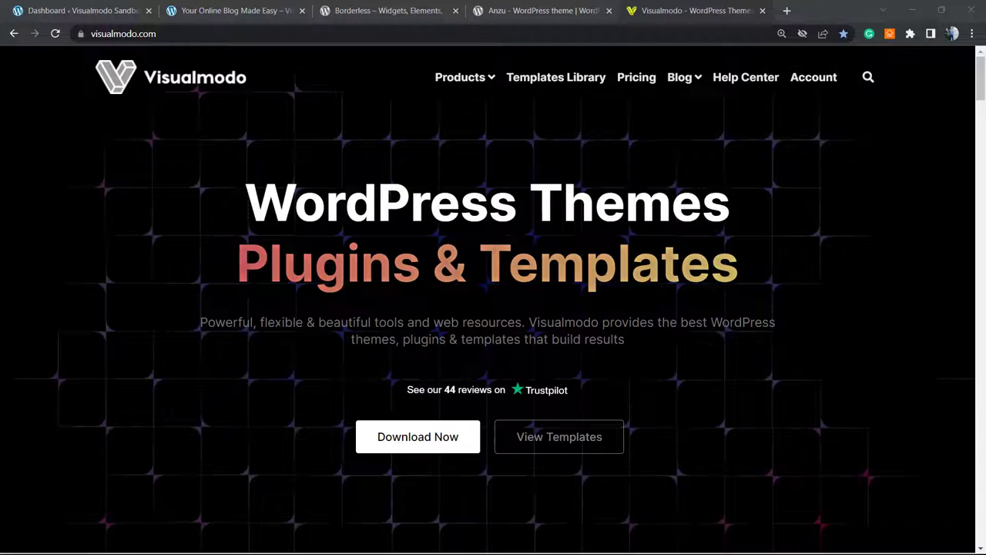
Step: Bring up the live 'Your Online Blog Made Easy' post tab and scroll through its Table Of Contents
{"action": "left_click", "coordinate": [379, 9]}
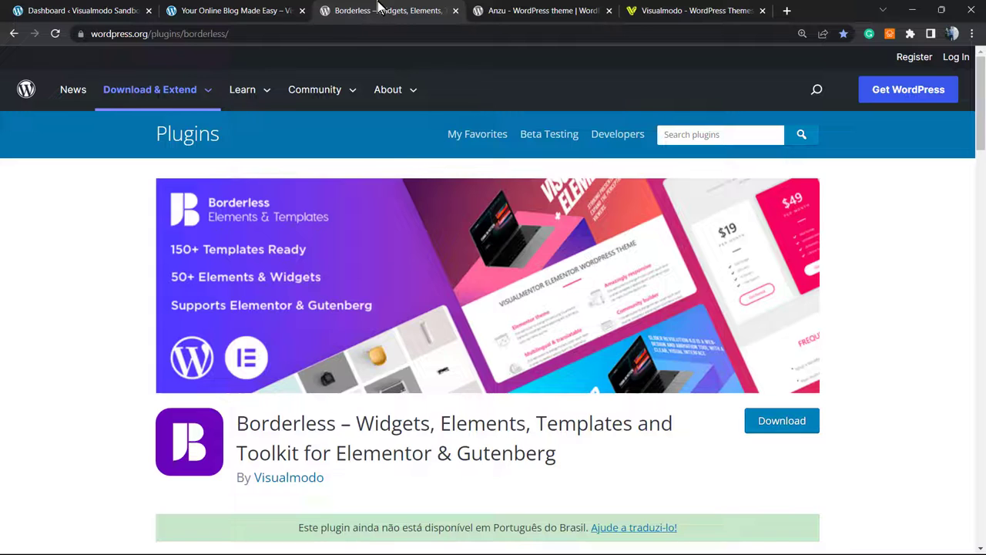
{"action": "left_click", "coordinate": [254, 6]}
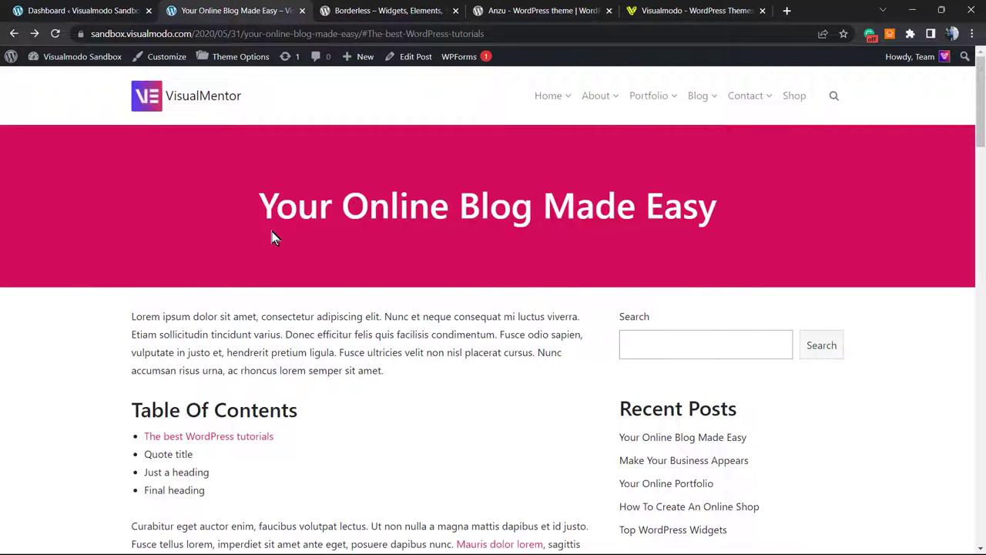
{"action": "scroll", "coordinate": [257, 254], "scroll_direction": "down", "scroll_amount": 1}
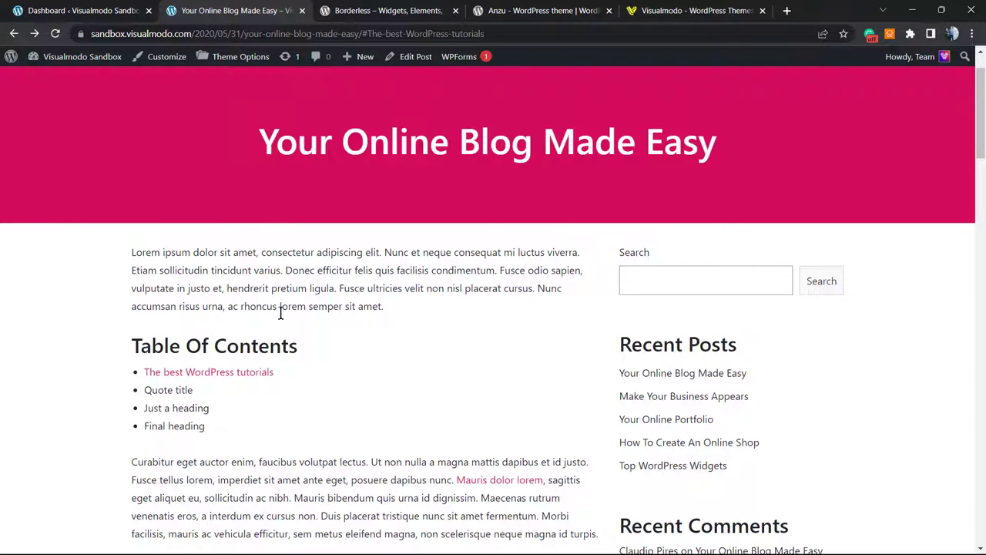
{"action": "scroll", "coordinate": [270, 331], "scroll_direction": "up", "scroll_amount": 1}
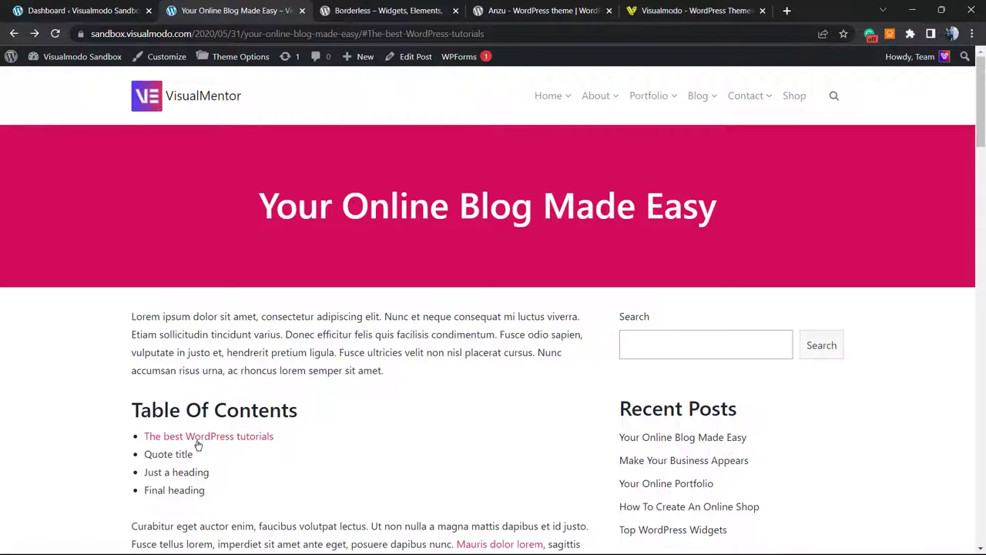
{"action": "left_click_drag", "start_coordinate": [308, 443], "coordinate": [165, 410]}
{"action": "triple_click", "coordinate": [197, 410]}
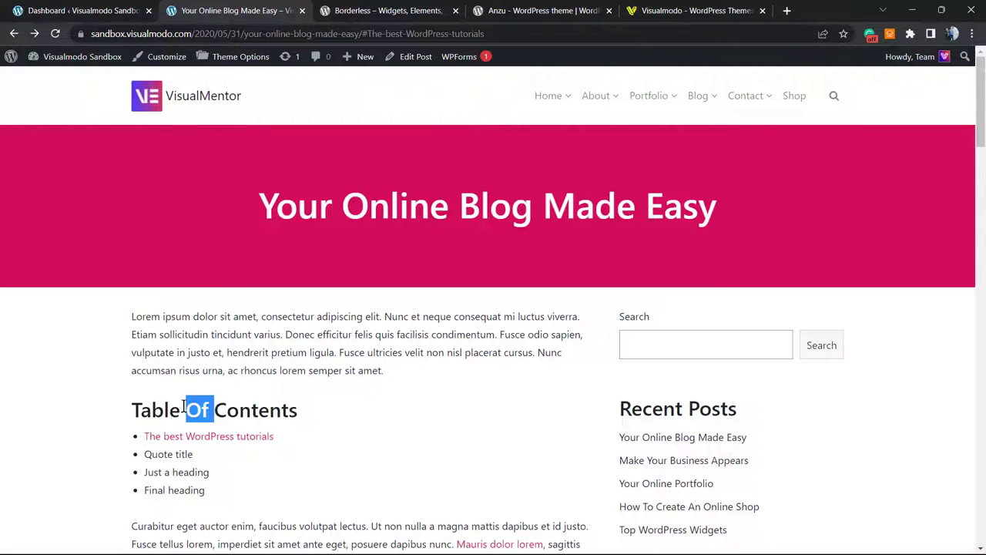
{"action": "triple_click", "coordinate": [255, 408]}
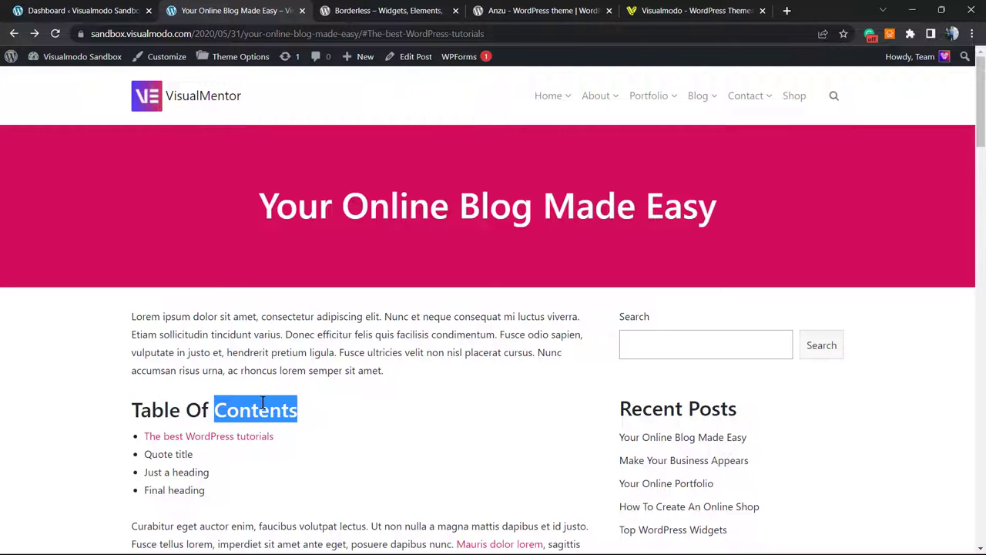
{"action": "left_click", "coordinate": [200, 439]}
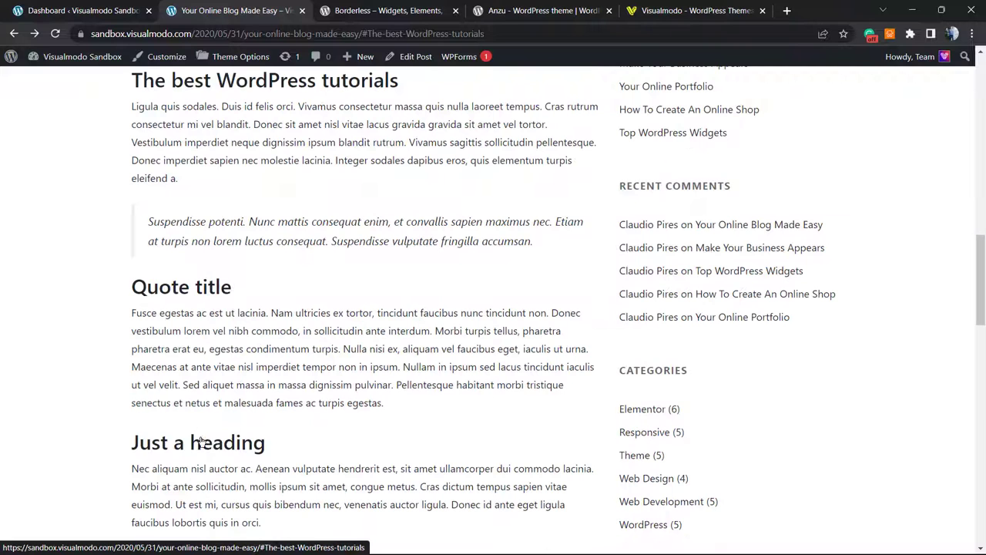
{"action": "scroll", "coordinate": [196, 217], "scroll_direction": "up", "scroll_amount": 2}
{"action": "scroll", "coordinate": [190, 245], "scroll_direction": "up", "scroll_amount": 1}
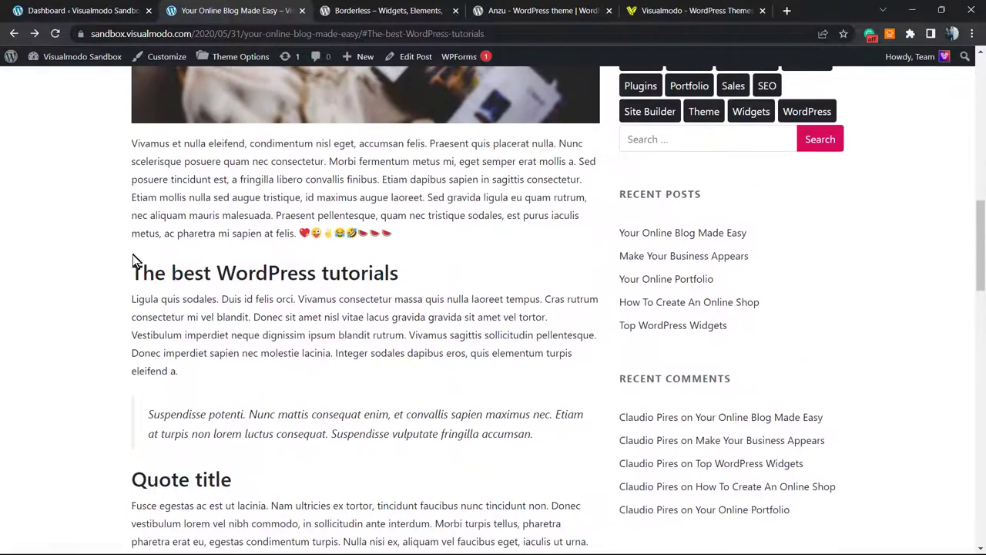
{"action": "left_click_drag", "start_coordinate": [133, 269], "coordinate": [435, 276]}
{"action": "double_click", "coordinate": [241, 275]}
{"action": "triple_click", "coordinate": [241, 275]}
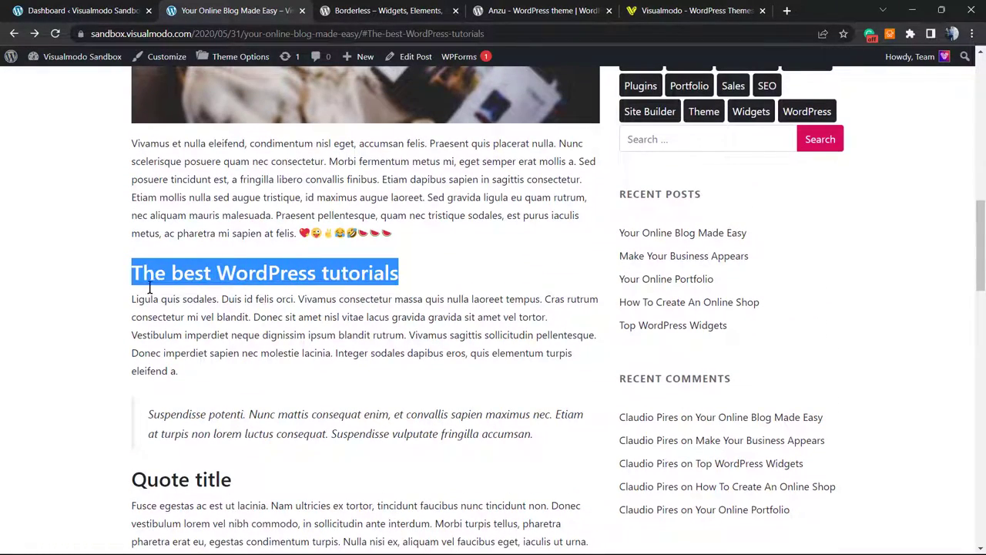
{"action": "scroll", "coordinate": [205, 285], "scroll_direction": "up", "scroll_amount": 10}
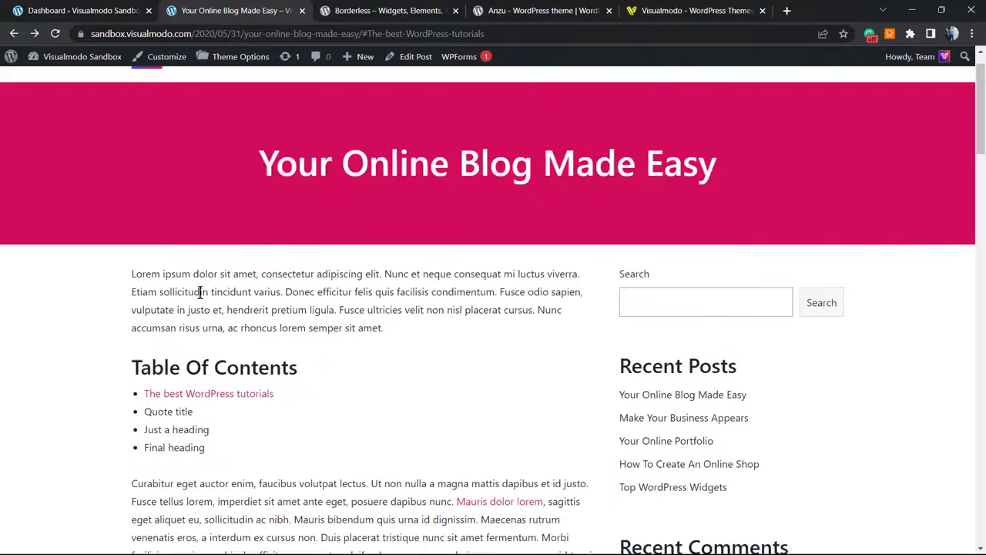
{"action": "scroll", "coordinate": [203, 304], "scroll_direction": "down", "scroll_amount": 10}
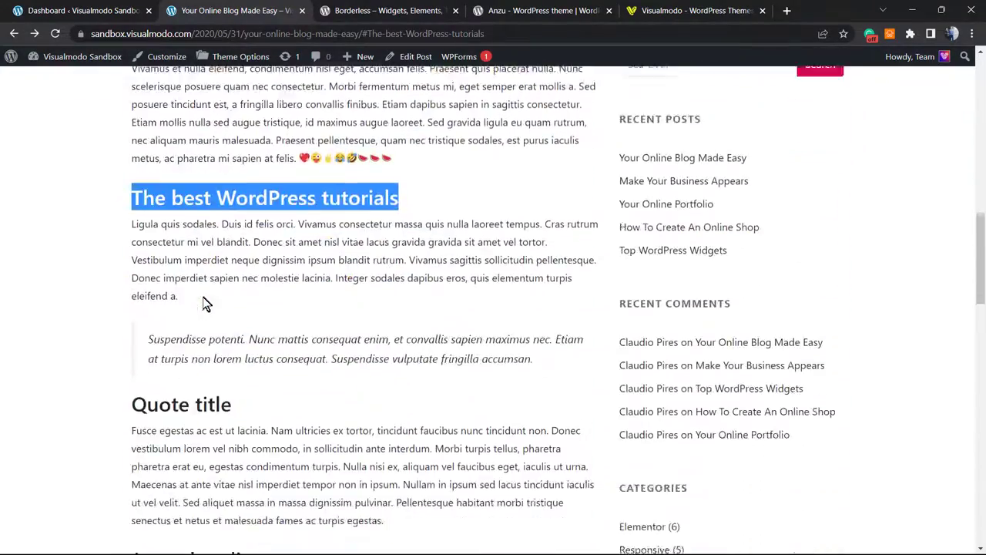
{"action": "scroll", "coordinate": [203, 304], "scroll_direction": "up", "scroll_amount": 10}
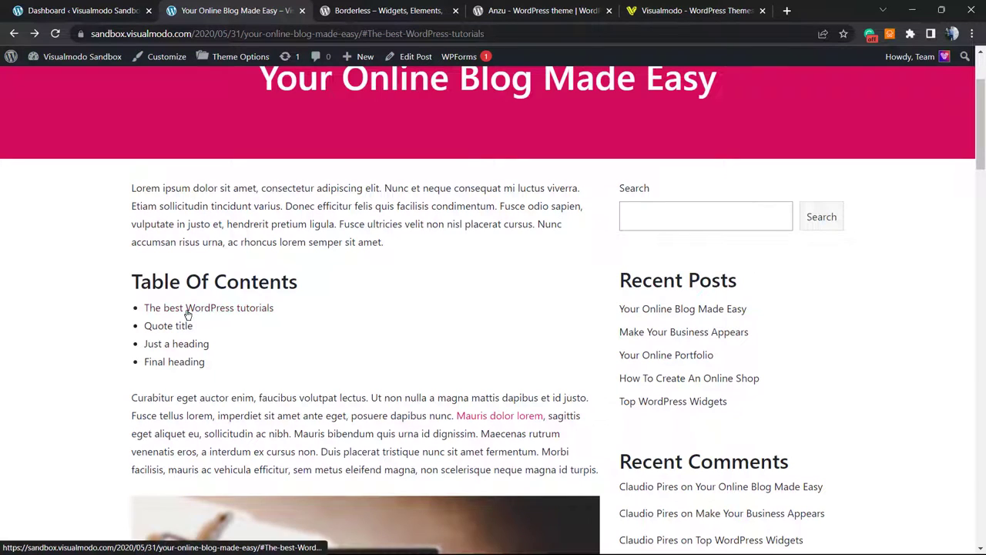
{"action": "left_click", "coordinate": [197, 309]}
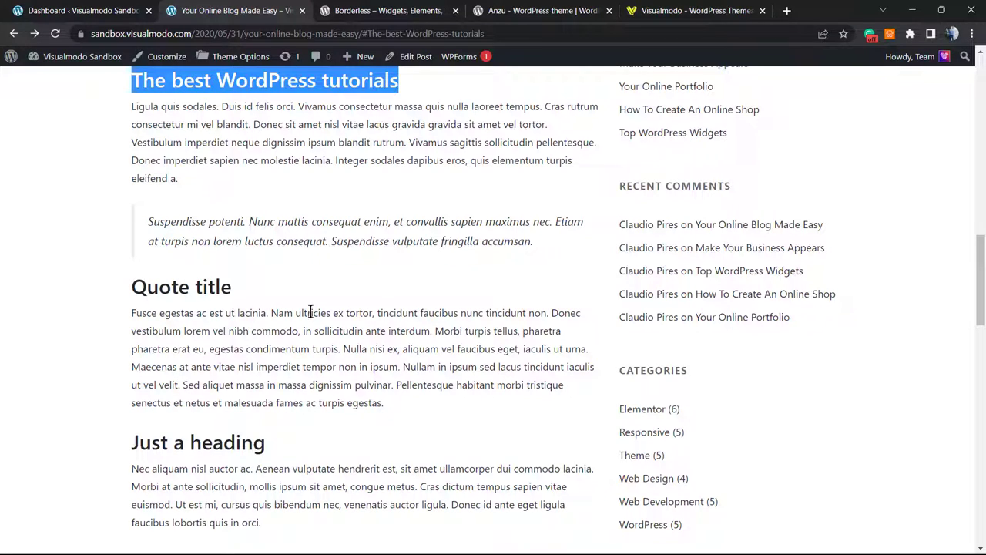
{"action": "scroll", "coordinate": [305, 311], "scroll_direction": "up", "scroll_amount": 3}
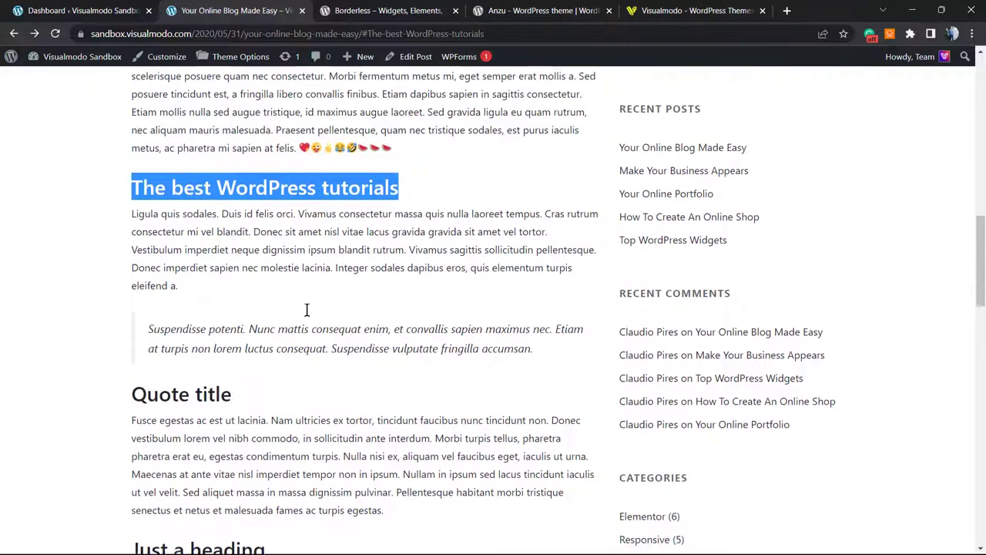
{"action": "scroll", "coordinate": [305, 311], "scroll_direction": "up", "scroll_amount": 1}
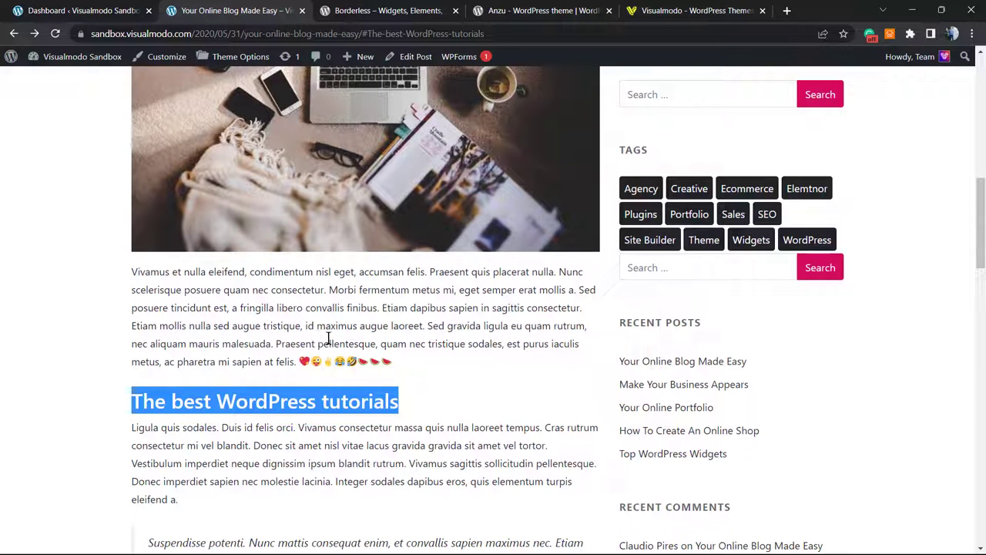
{"action": "scroll", "coordinate": [327, 356], "scroll_direction": "up", "scroll_amount": 5}
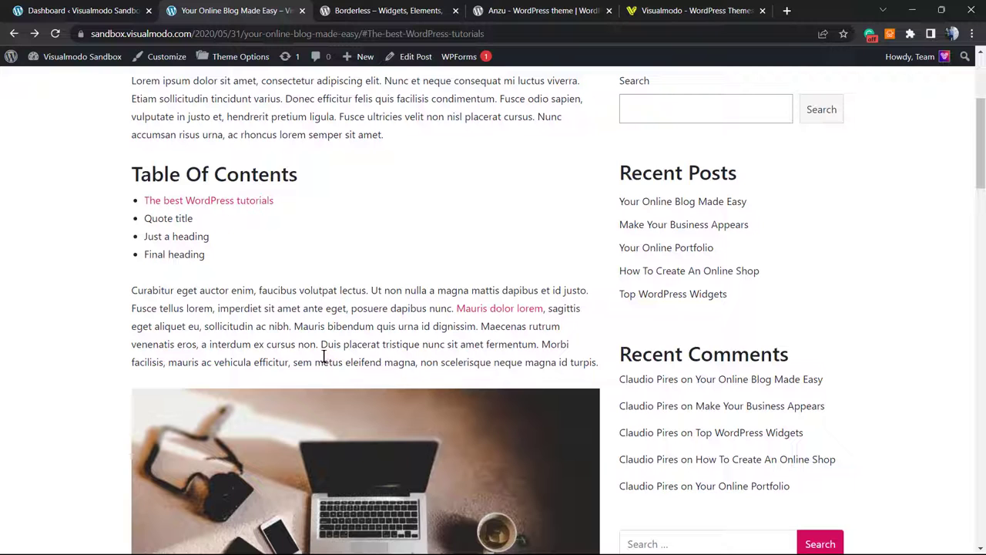
{"action": "scroll", "coordinate": [322, 357], "scroll_direction": "up", "scroll_amount": 3}
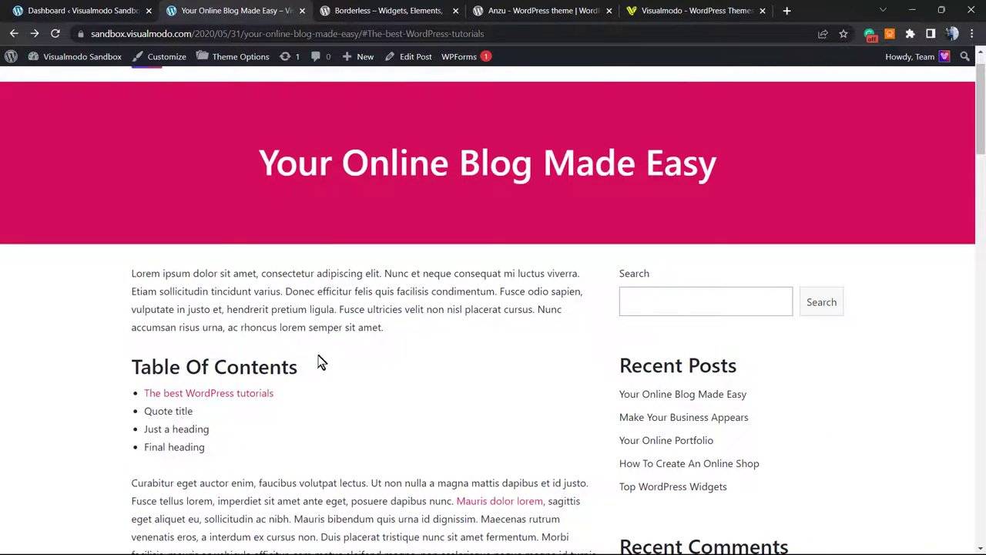
Step: Scroll back up the live post to the top of its Table Of Contents
{"action": "scroll", "coordinate": [321, 364], "scroll_direction": "up", "scroll_amount": 1}
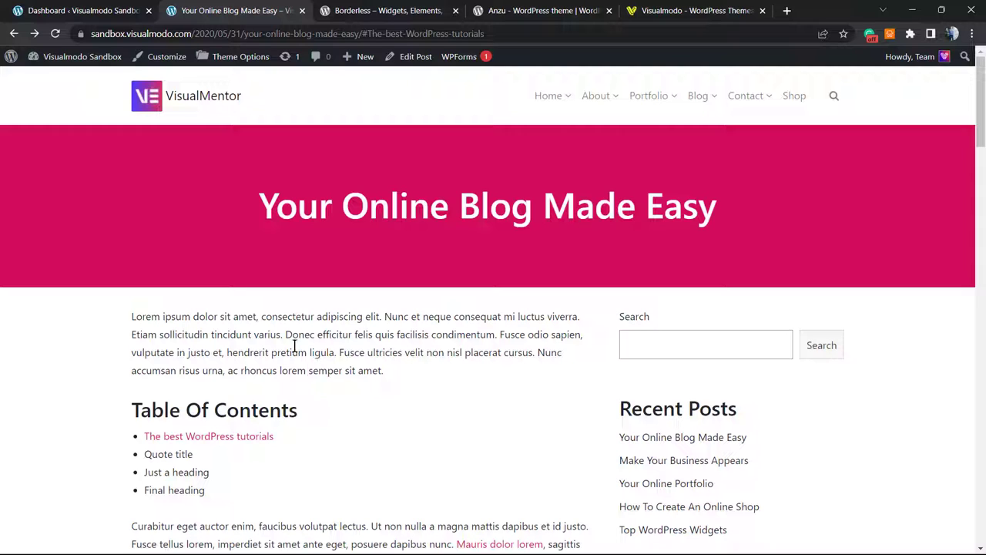
Step: Check the admin Posts list, then choose Edit Post from the live post and zoom to 110%
{"action": "left_click", "coordinate": [97, 7]}
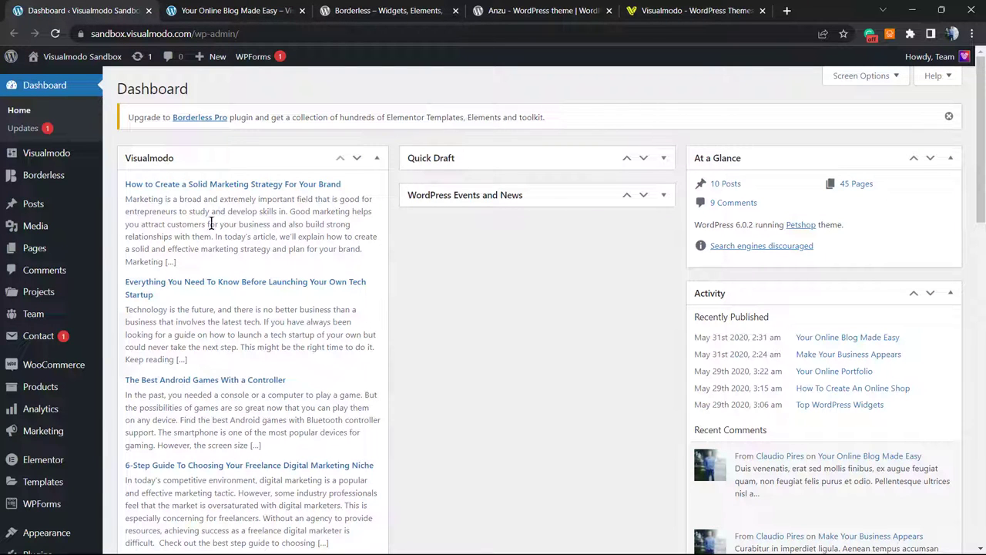
{"action": "left_click", "coordinate": [33, 203]}
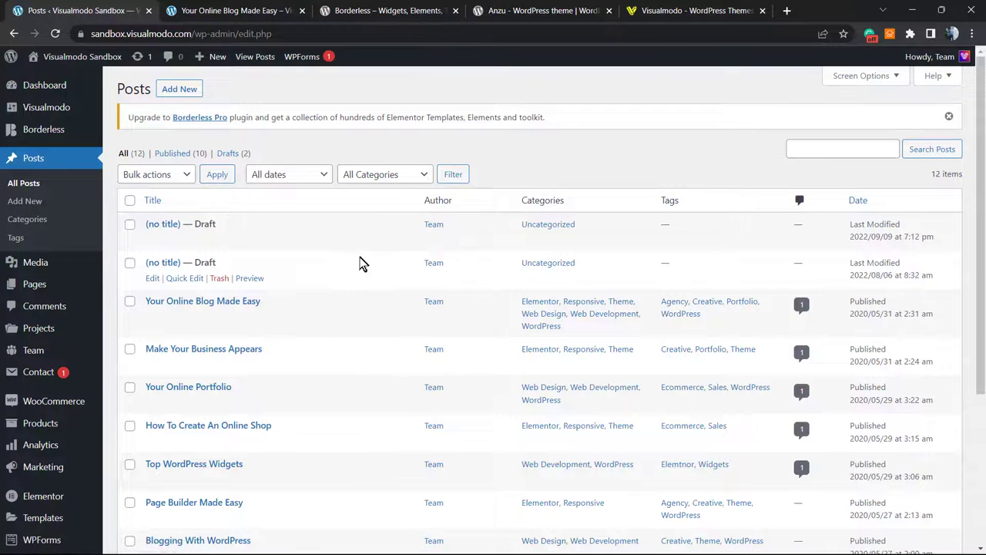
{"action": "left_click", "coordinate": [239, 10]}
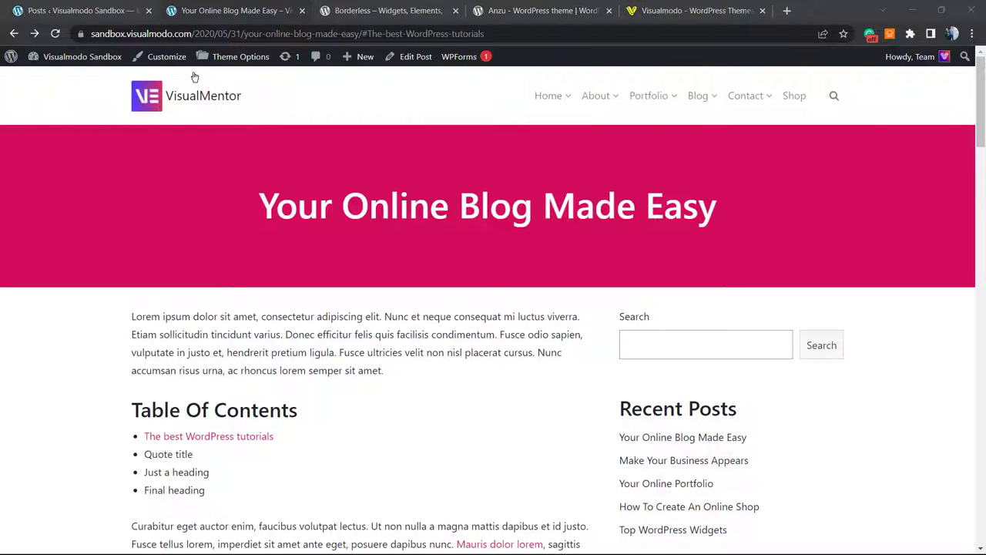
{"action": "left_click", "coordinate": [406, 60]}
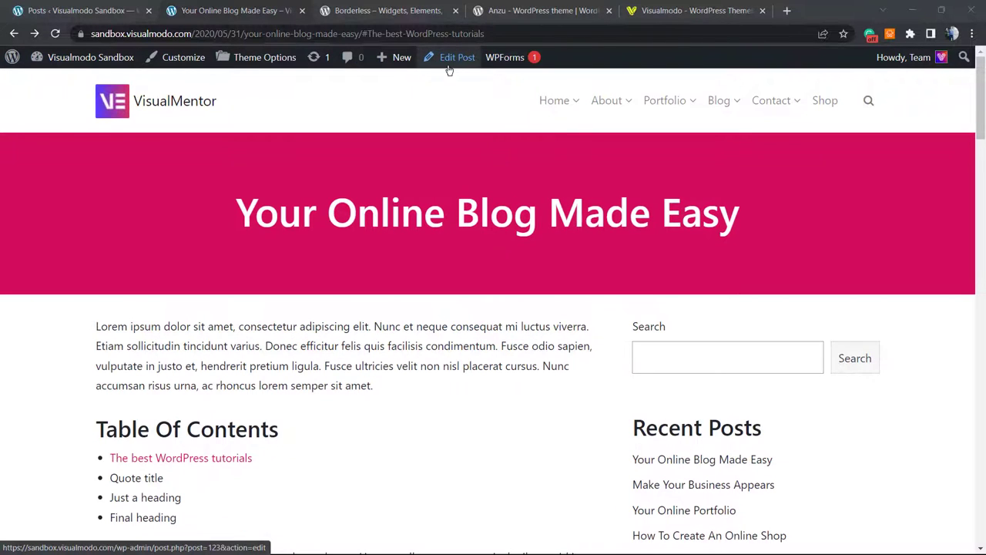
{"action": "key", "text": "ctrl+plus"}
Step: Open the post in the block editor and restore the four accidentally deleted contents list items
{"action": "left_click", "coordinate": [453, 67]}
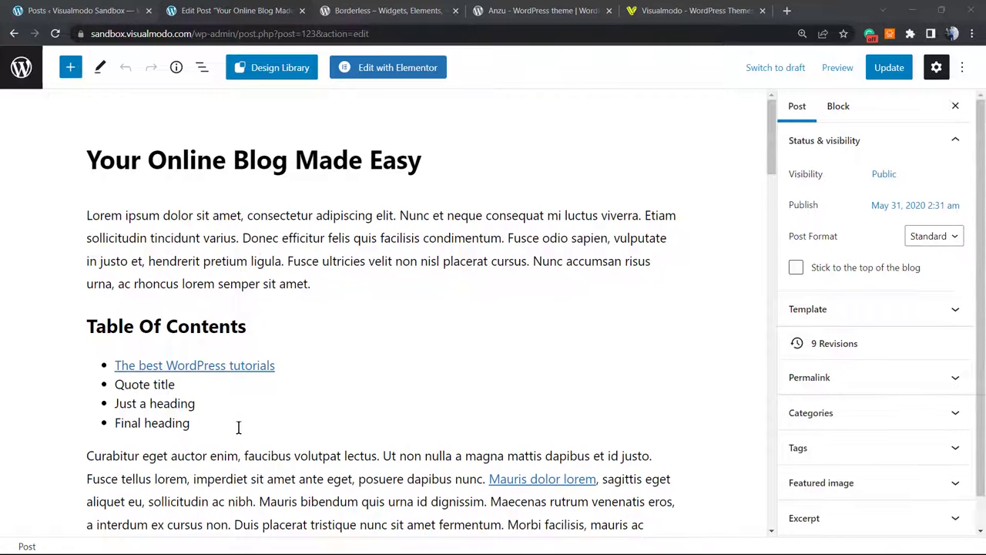
{"action": "left_click_drag", "start_coordinate": [233, 423], "coordinate": [59, 324]}
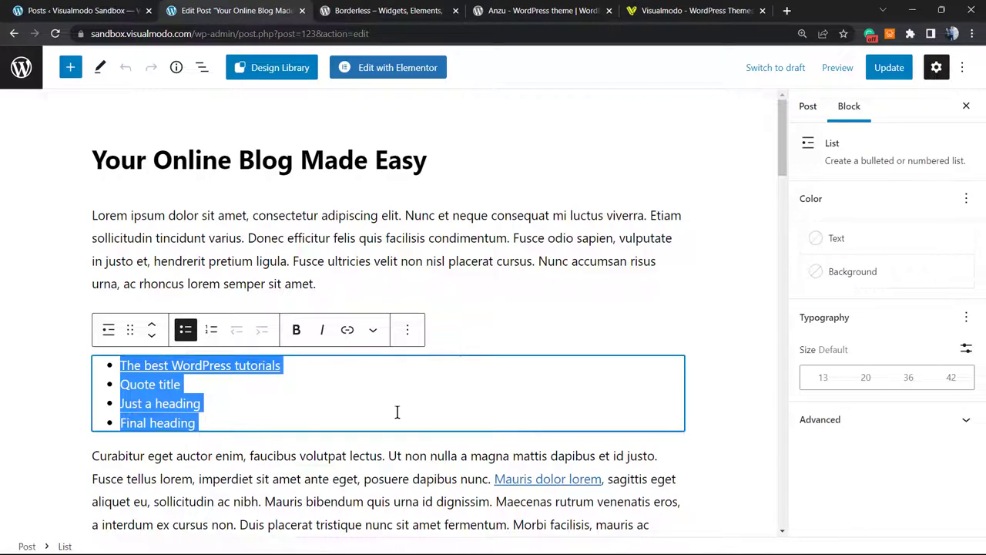
{"action": "key", "text": "BackSpace"}
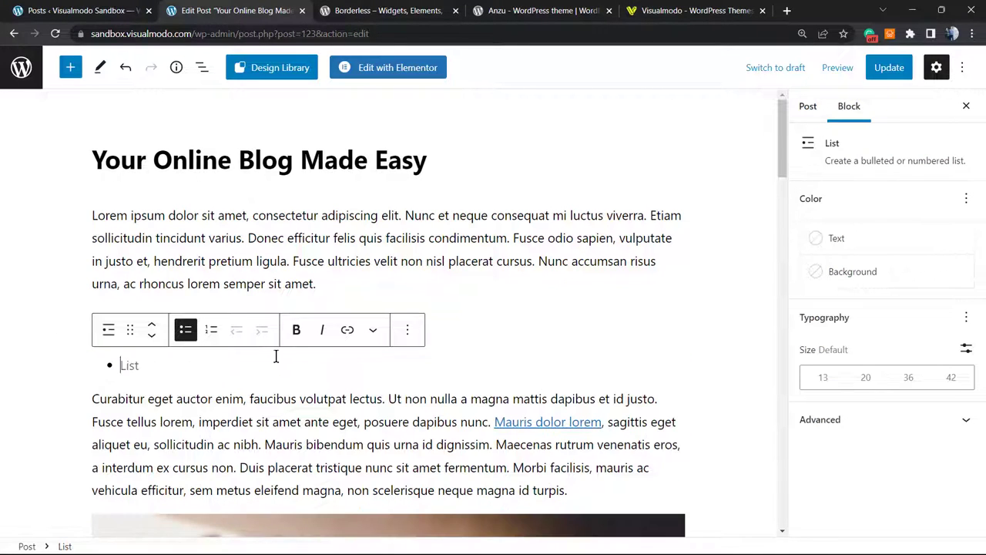
{"action": "key", "text": "ctrl+z"}
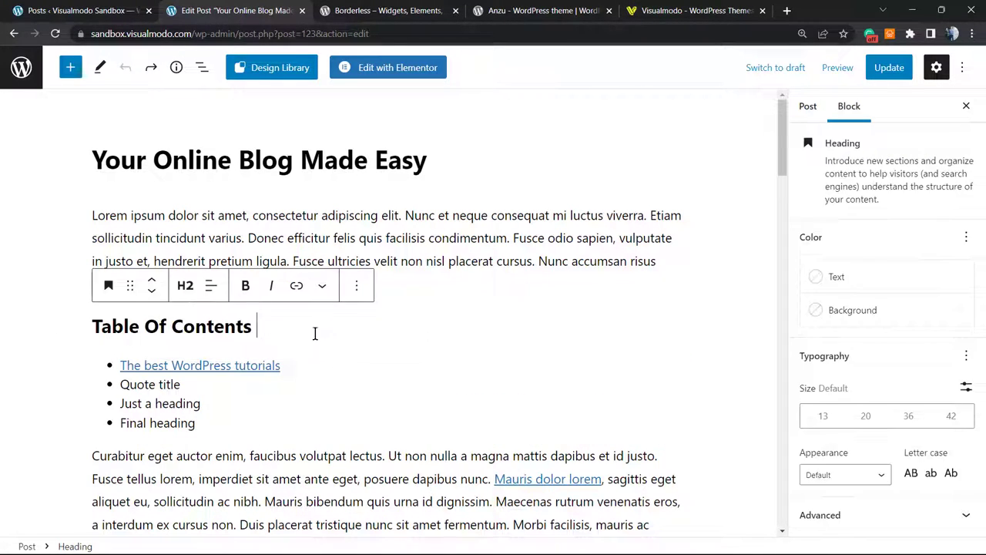
{"action": "scroll", "coordinate": [314, 332], "scroll_direction": "down", "scroll_amount": 3}
{"action": "scroll", "coordinate": [244, 301], "scroll_direction": "up", "scroll_amount": 2}
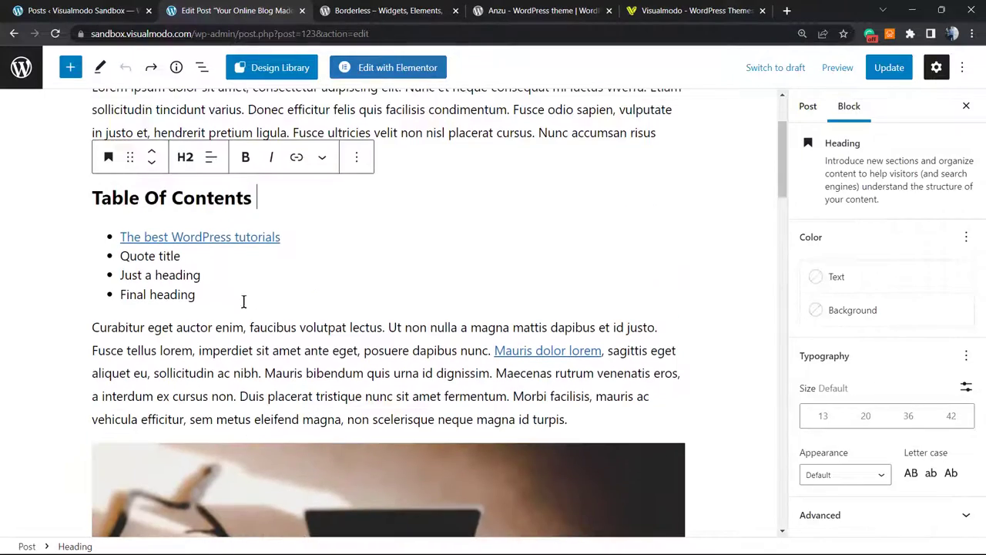
Step: Select the 'The best WordPress tutorials' list item and inspect its link
{"action": "triple_click", "coordinate": [218, 241]}
{"action": "left_click", "coordinate": [385, 251]}
{"action": "scroll", "coordinate": [377, 253], "scroll_direction": "down", "scroll_amount": 5}
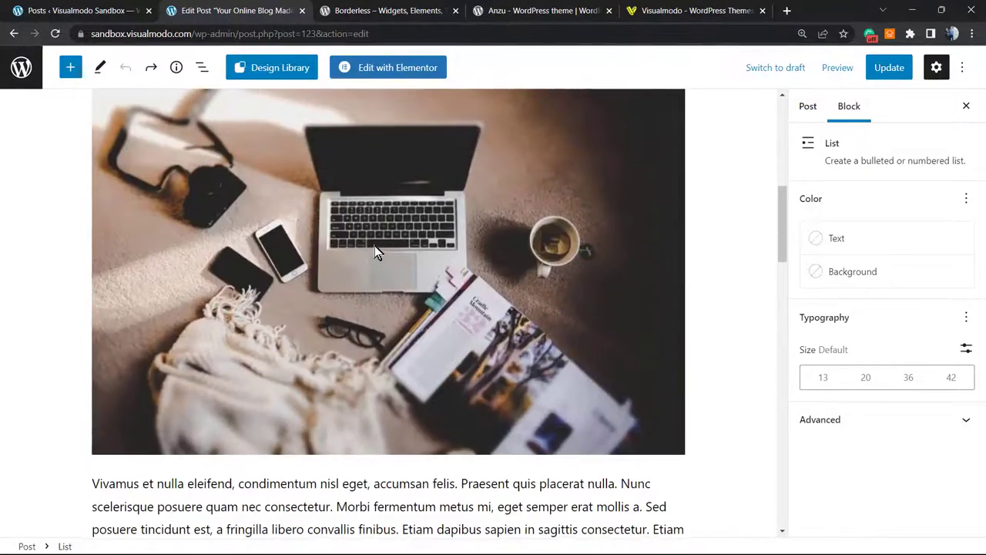
{"action": "scroll", "coordinate": [376, 252], "scroll_direction": "down", "scroll_amount": 4}
{"action": "scroll", "coordinate": [188, 322], "scroll_direction": "up", "scroll_amount": 10}
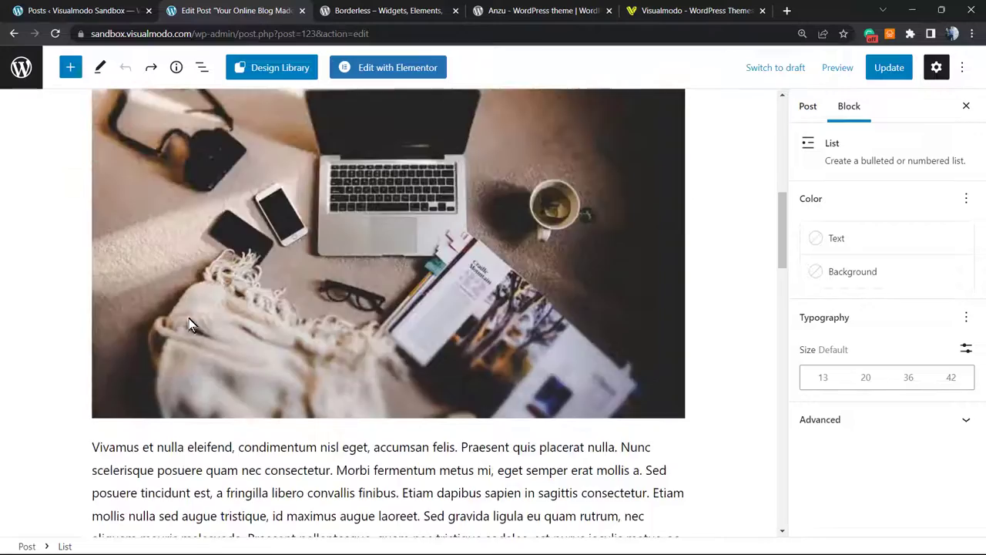
{"action": "scroll", "coordinate": [221, 318], "scroll_direction": "down", "scroll_amount": 2}
{"action": "scroll", "coordinate": [225, 309], "scroll_direction": "down", "scroll_amount": 2}
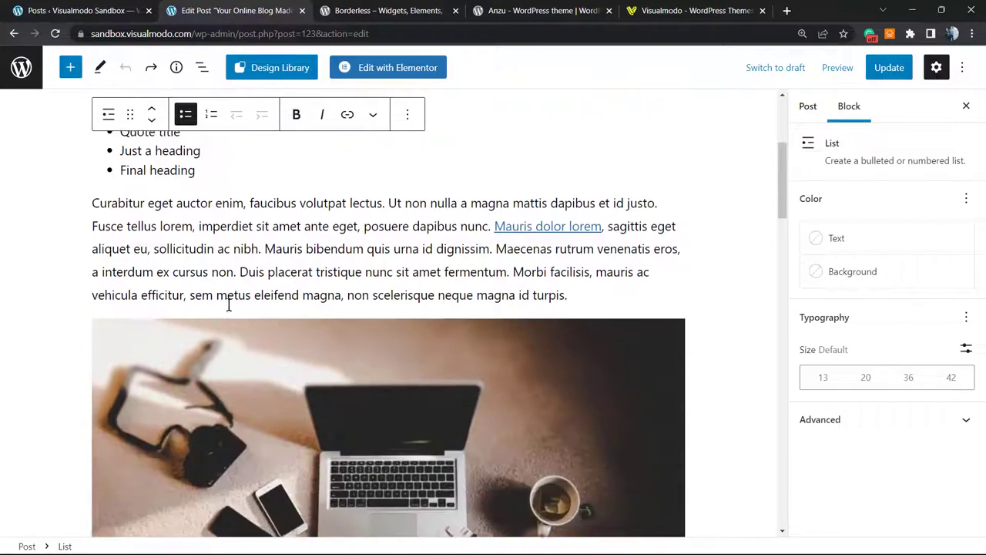
{"action": "scroll", "coordinate": [238, 294], "scroll_direction": "up", "scroll_amount": 4}
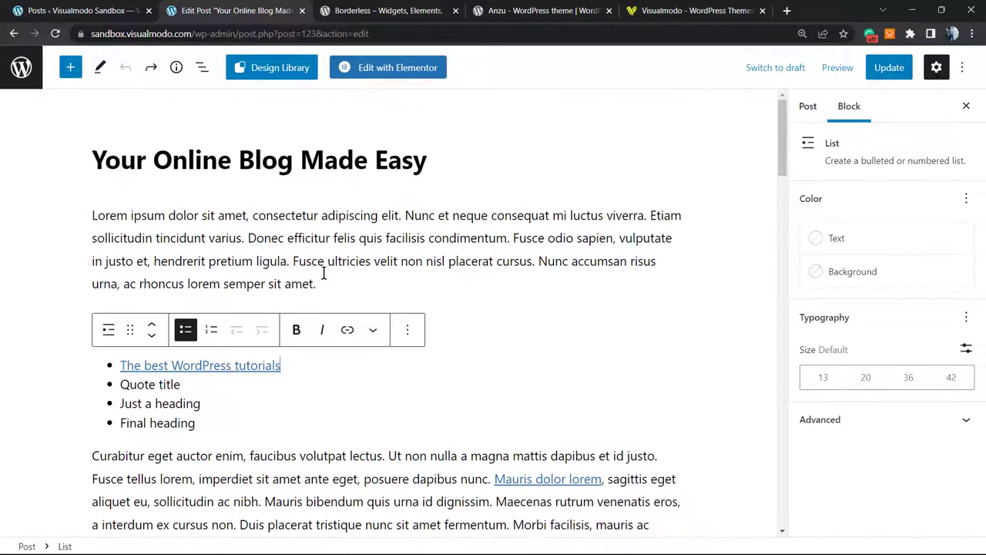
Step: Add a new 'Table Of Contents' heading block below the intro paragraph
{"action": "left_click", "coordinate": [323, 273]}
{"action": "triple_click", "coordinate": [204, 327]}
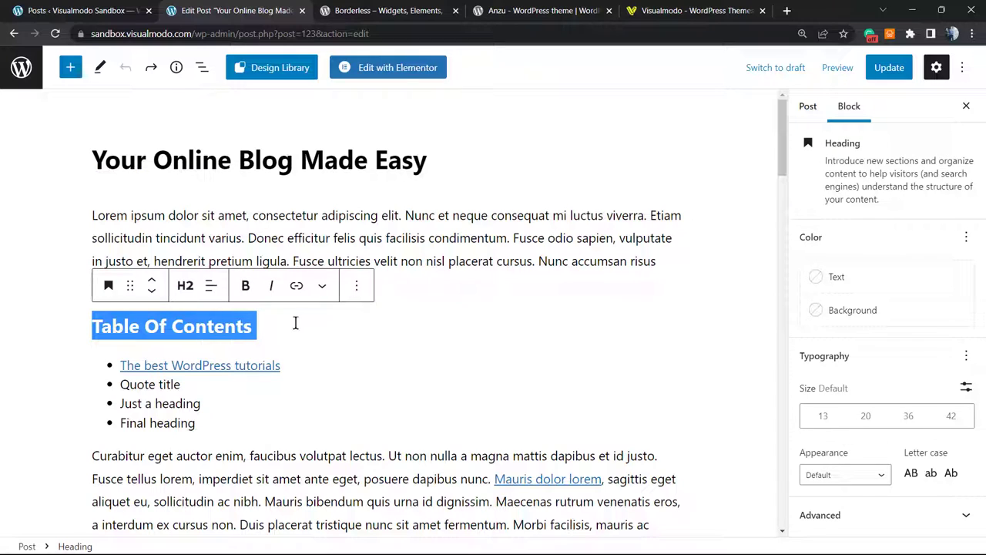
{"action": "left_click", "coordinate": [436, 275]}
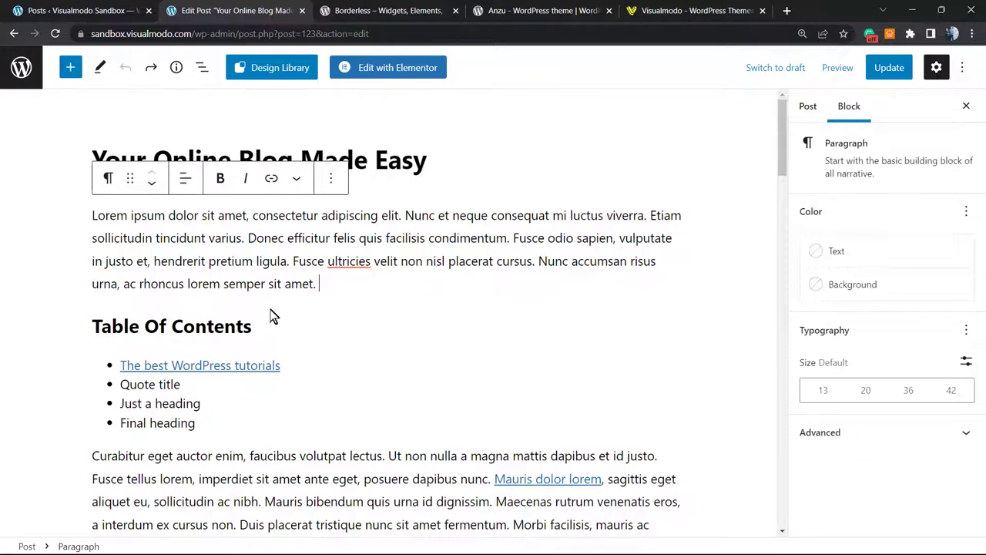
{"action": "key", "text": "Return"}
{"action": "triple_click", "coordinate": [158, 337]}
{"action": "key", "text": "ctrl+c"}
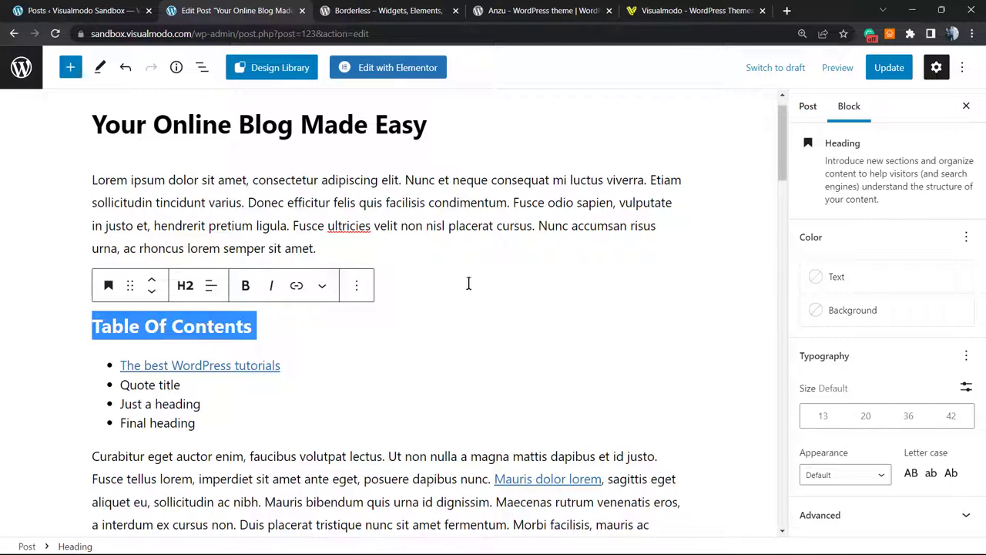
{"action": "left_click", "coordinate": [439, 282]}
{"action": "key", "text": "ctrl+v"}
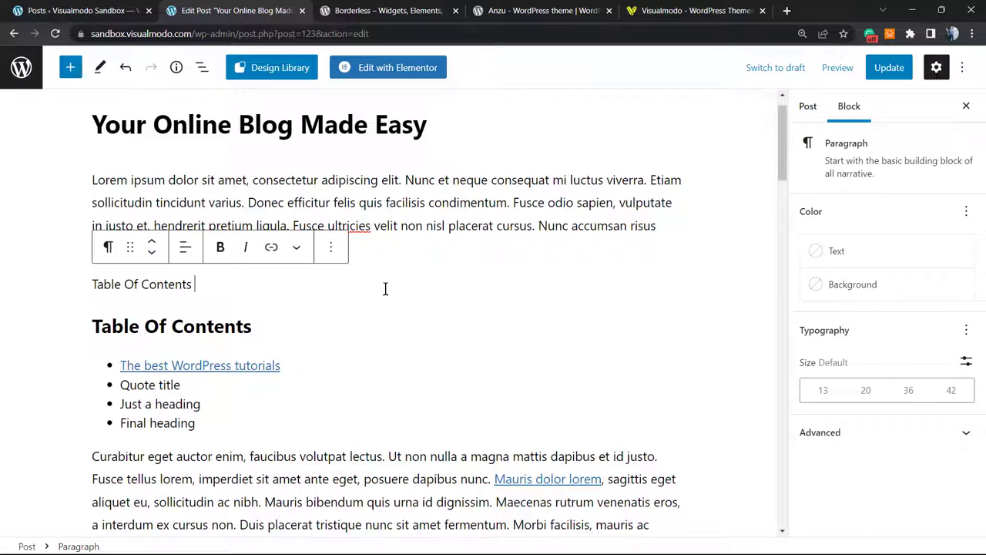
{"action": "left_click", "coordinate": [322, 300]}
{"action": "left_click", "coordinate": [149, 250]}
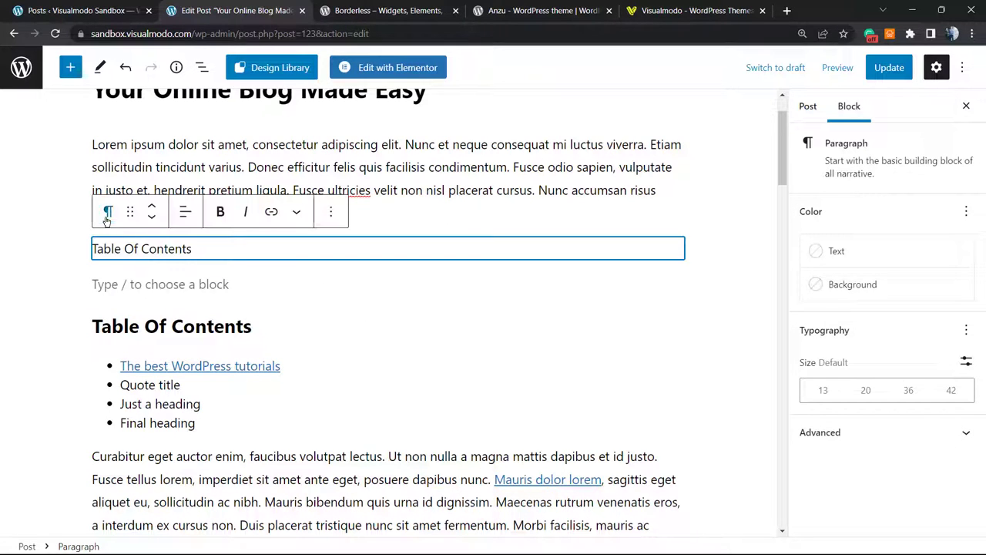
{"action": "left_click", "coordinate": [107, 215]}
{"action": "left_click", "coordinate": [149, 277]}
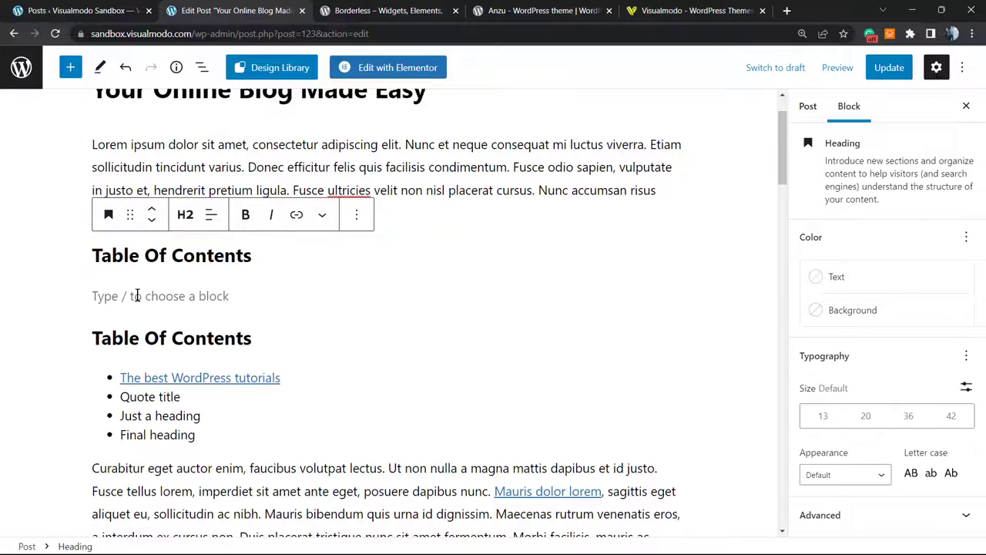
{"action": "left_click", "coordinate": [136, 295]}
Step: Add paragraphs 'The best WordPress tutorials' and 'Quote title' copied from the section headings
{"action": "scroll", "coordinate": [213, 387], "scroll_direction": "down", "scroll_amount": 10}
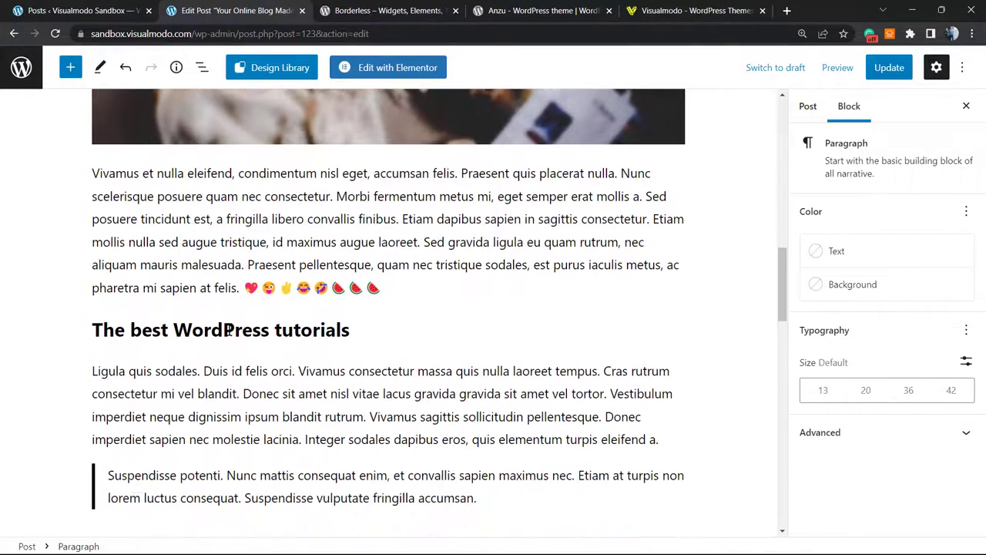
{"action": "triple_click", "coordinate": [228, 329]}
{"action": "key", "text": "ctrl+c"}
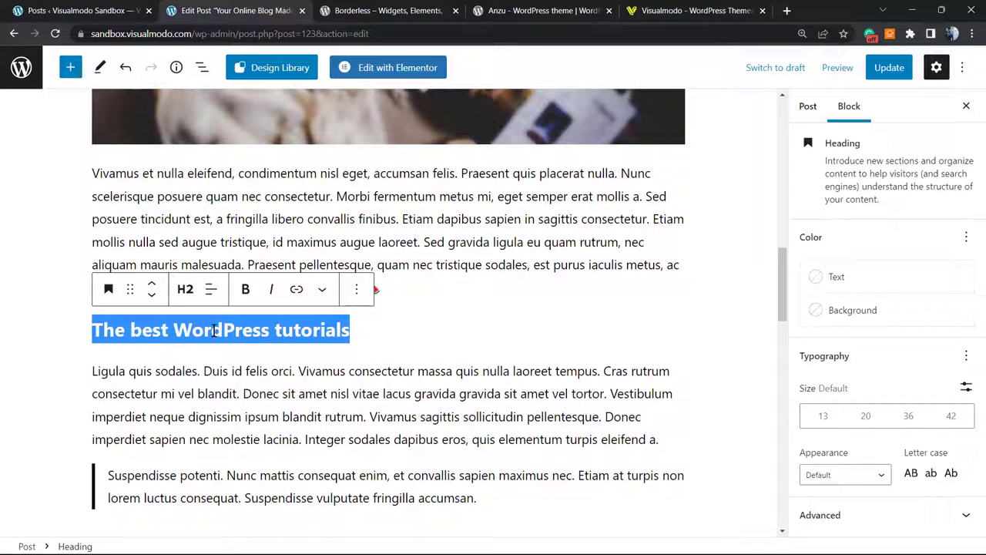
{"action": "scroll", "coordinate": [216, 265], "scroll_direction": "up", "scroll_amount": 9}
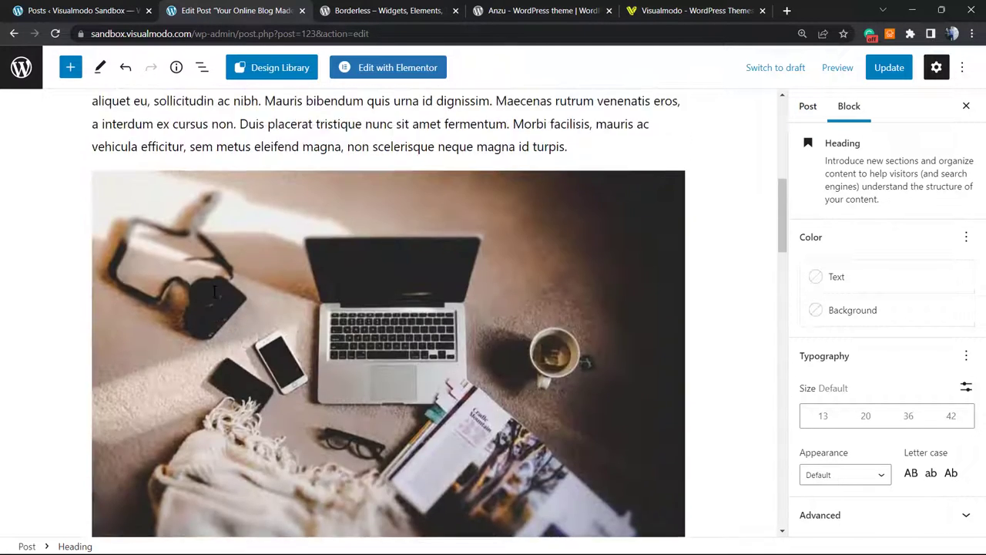
{"action": "left_click", "coordinate": [152, 177]}
{"action": "key", "text": "ctrl+v"}
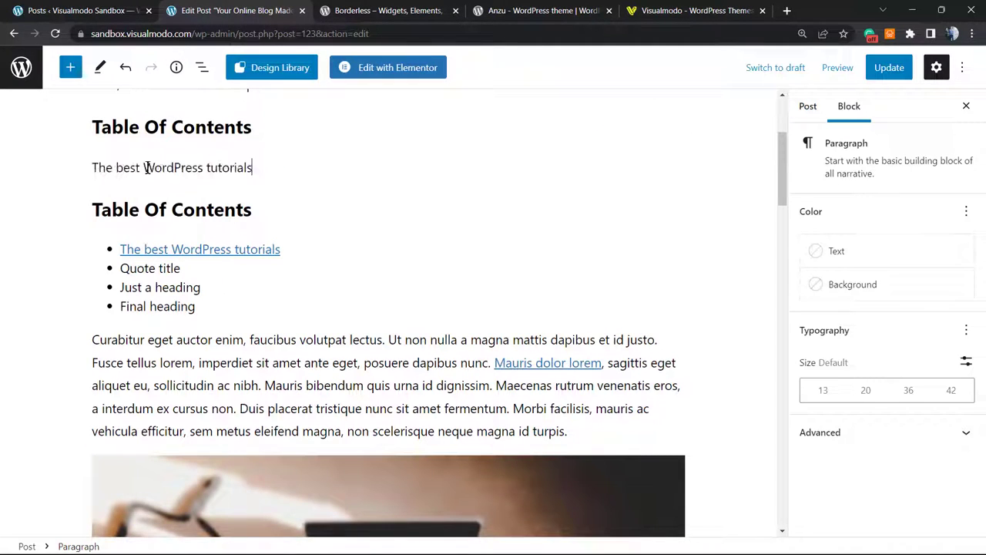
{"action": "key", "text": "Return"}
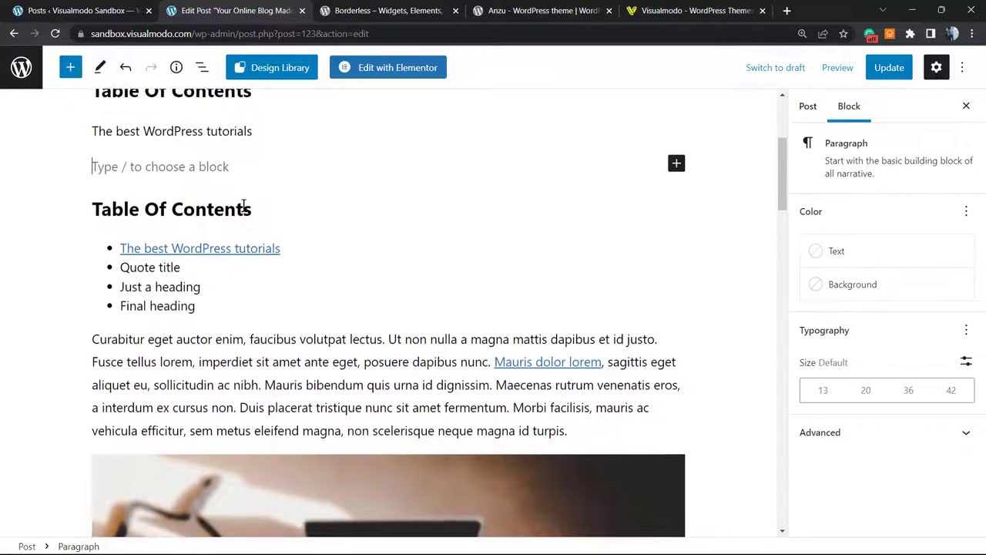
{"action": "scroll", "coordinate": [247, 255], "scroll_direction": "down", "scroll_amount": 12}
{"action": "triple_click", "coordinate": [162, 299]}
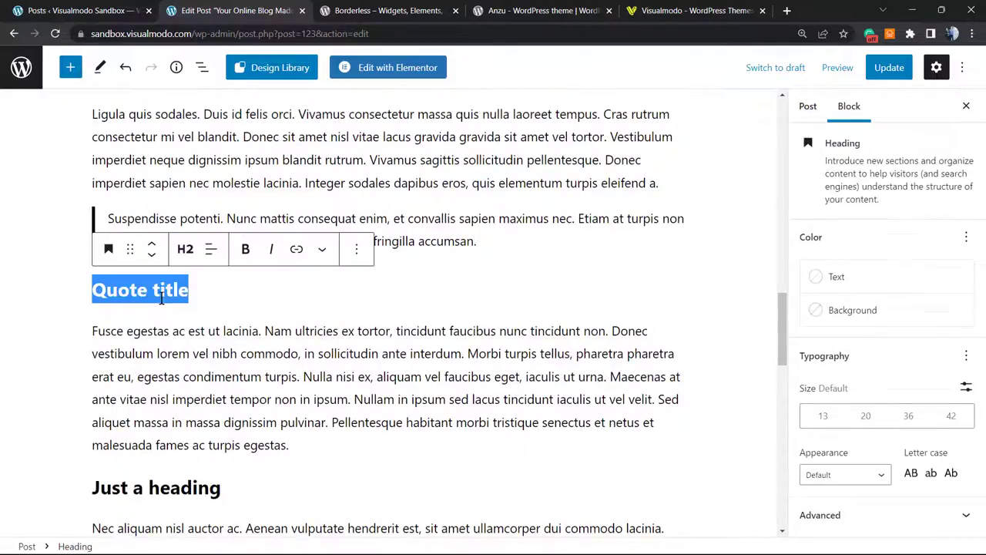
{"action": "scroll", "coordinate": [316, 295], "scroll_direction": "up", "scroll_amount": 12}
{"action": "scroll", "coordinate": [251, 275], "scroll_direction": "up", "scroll_amount": 5}
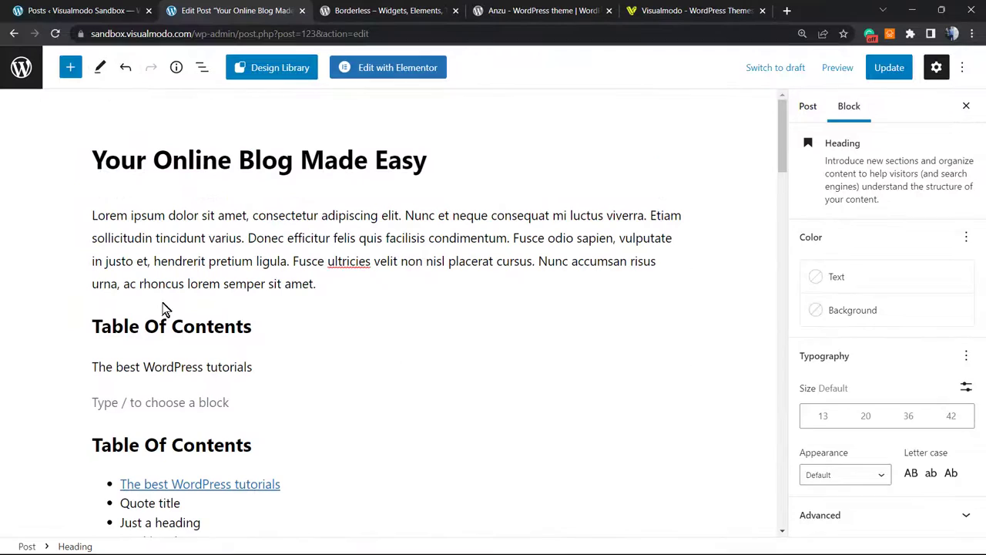
{"action": "left_click", "coordinate": [145, 402]}
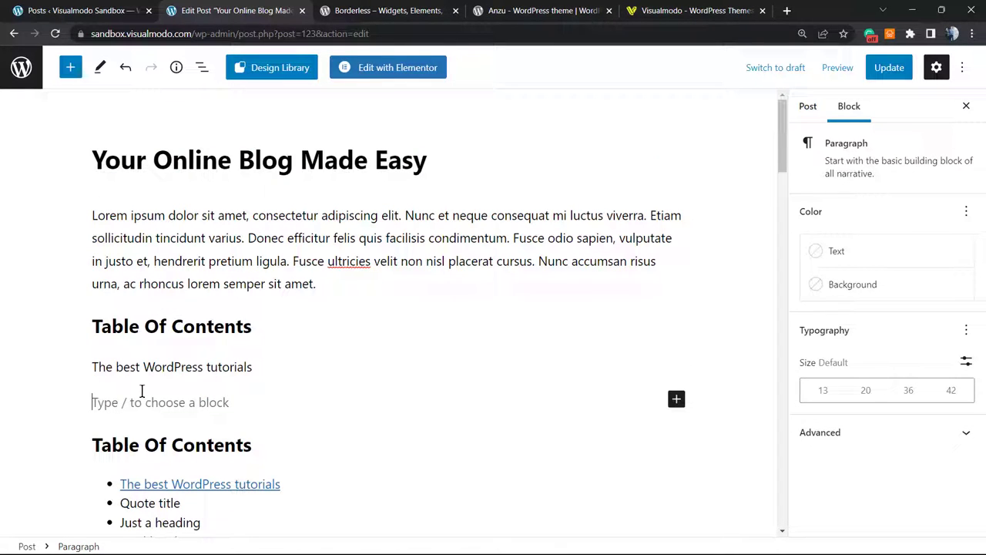
{"action": "key", "text": "ctrl+v"}
{"action": "key", "text": "ctrl+v"}
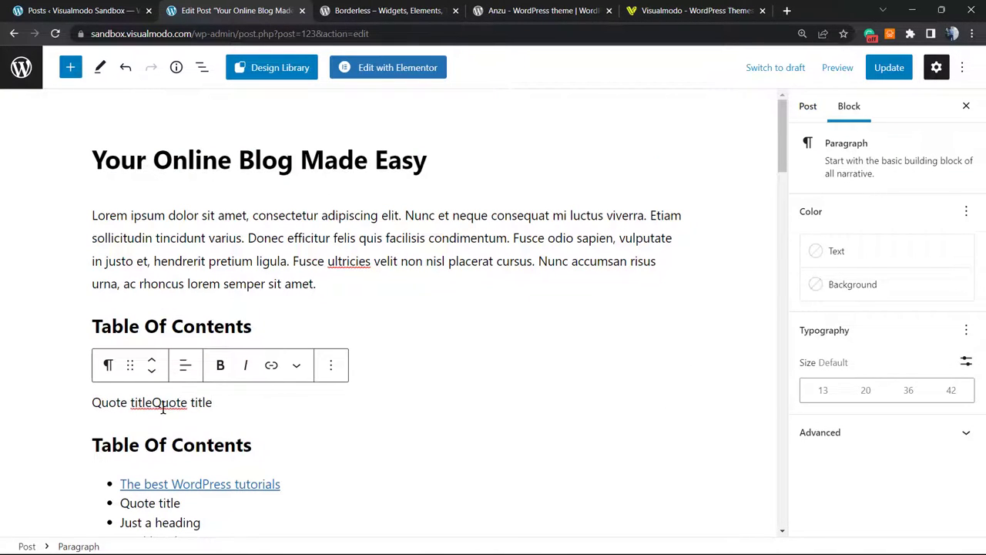
{"action": "left_click_drag", "start_coordinate": [213, 403], "coordinate": [152, 402]}
{"action": "key", "text": "BackSpace"}
{"action": "key", "text": "Return"}
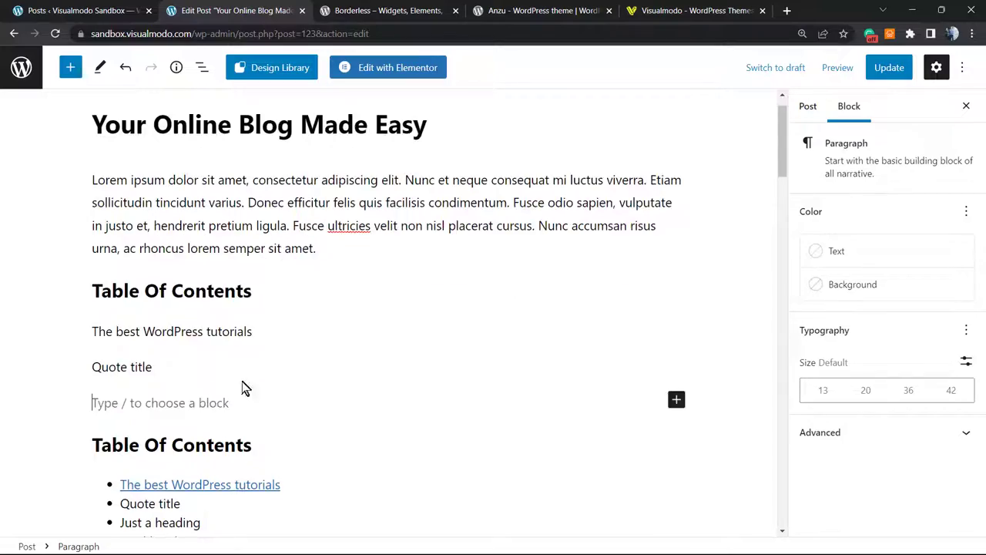
Step: Add paragraphs 'Just a heading' and 'Final heading' below them, copied from the headings
{"action": "scroll", "coordinate": [268, 344], "scroll_direction": "down", "scroll_amount": 10}
{"action": "scroll", "coordinate": [268, 345], "scroll_direction": "down", "scroll_amount": 10}
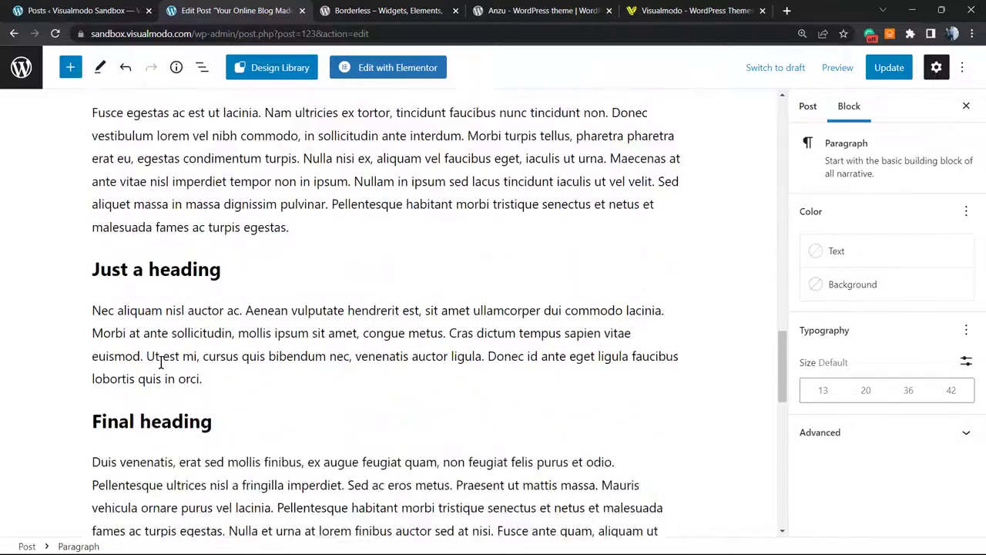
{"action": "left_click_drag", "start_coordinate": [224, 208], "coordinate": [86, 218]}
{"action": "key", "text": "ctrl+c"}
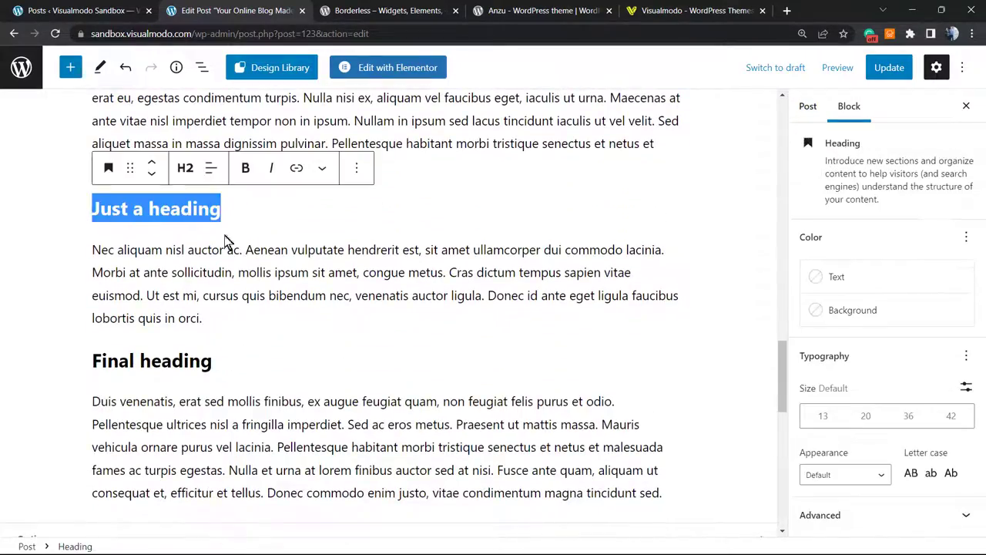
{"action": "scroll", "coordinate": [263, 258], "scroll_direction": "up", "scroll_amount": 3}
{"action": "scroll", "coordinate": [263, 258], "scroll_direction": "up", "scroll_amount": 15}
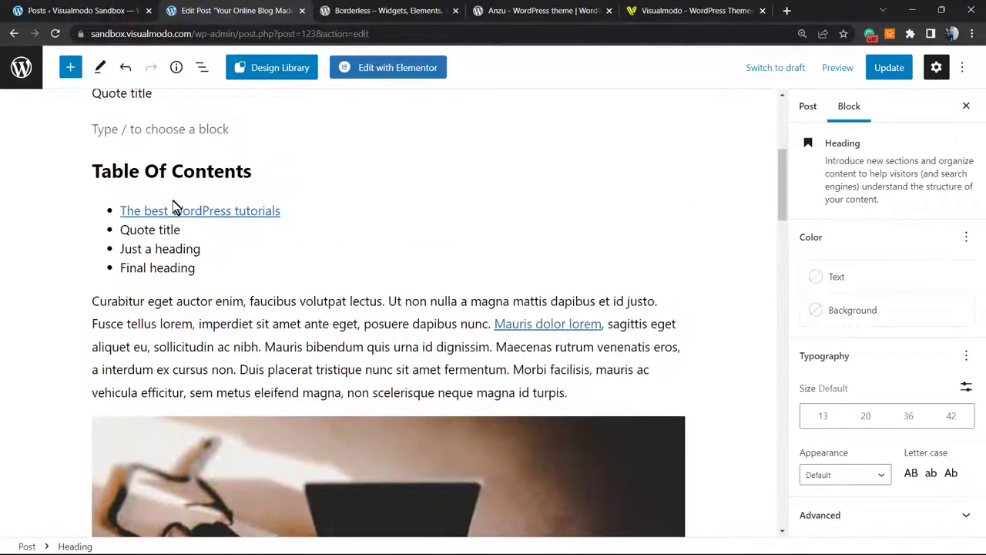
{"action": "left_click", "coordinate": [164, 214]}
{"action": "key", "text": "ctrl+v"}
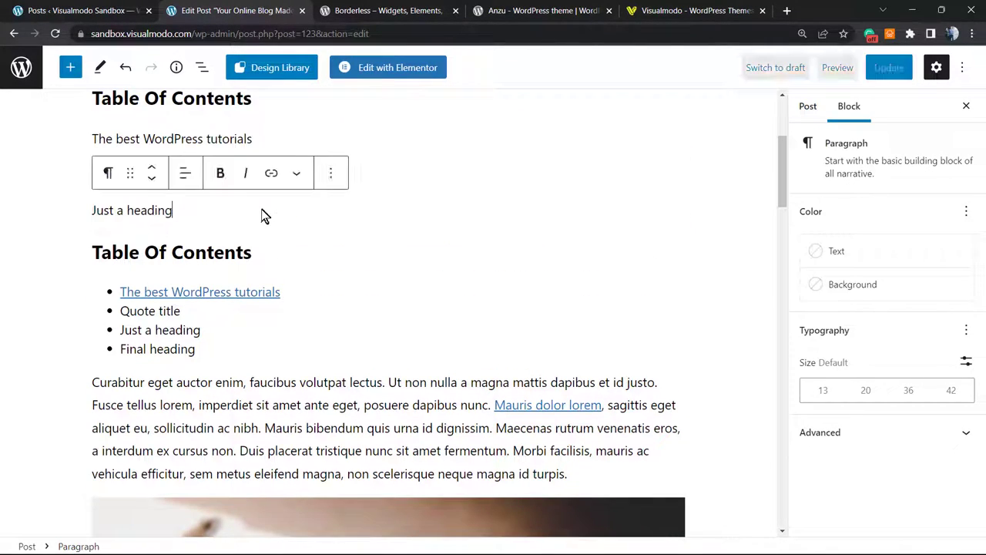
{"action": "key", "text": "Return"}
{"action": "scroll", "coordinate": [215, 221], "scroll_direction": "down", "scroll_amount": 20}
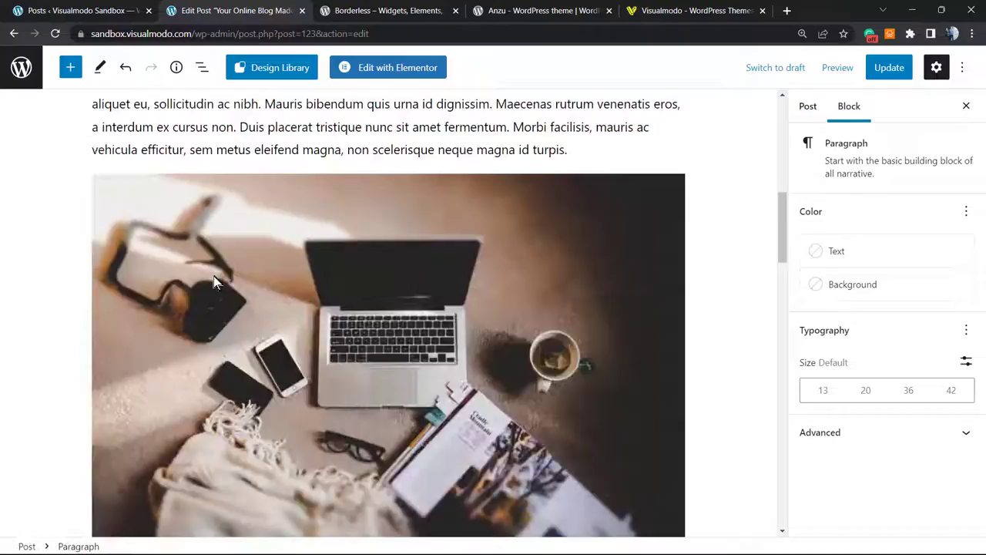
{"action": "left_click_drag", "start_coordinate": [230, 293], "coordinate": [81, 293]}
{"action": "key", "text": "ctrl+c"}
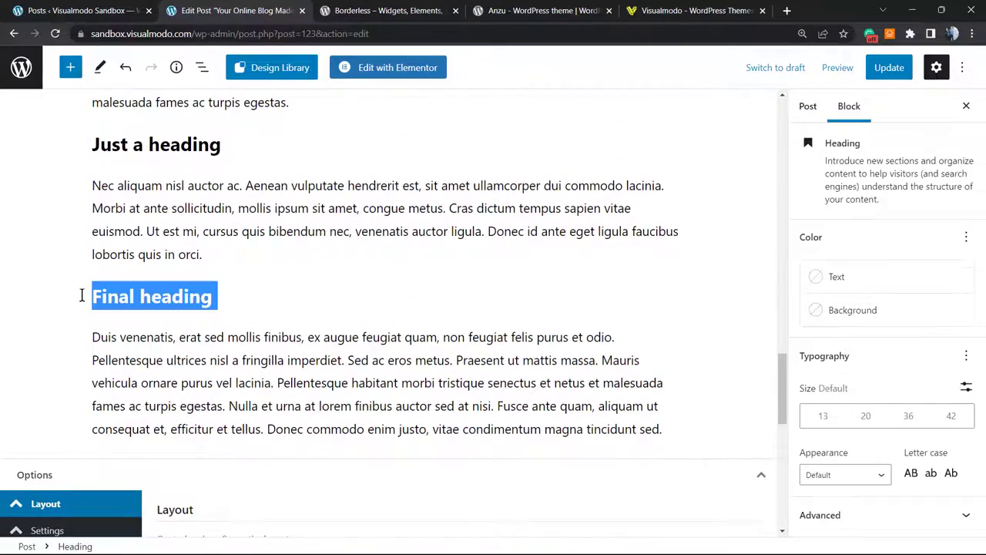
{"action": "scroll", "coordinate": [281, 337], "scroll_direction": "up", "scroll_amount": 10}
{"action": "scroll", "coordinate": [281, 337], "scroll_direction": "up", "scroll_amount": 15}
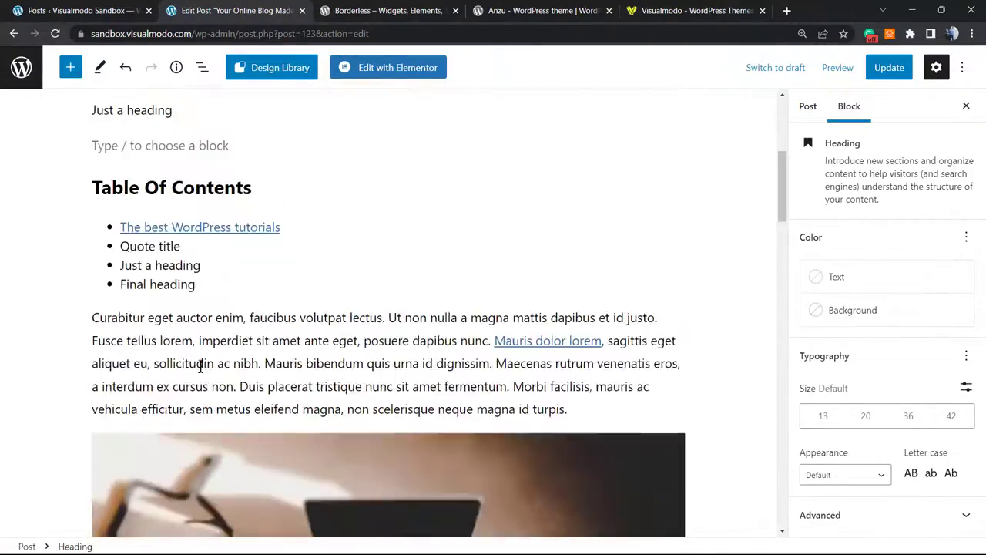
{"action": "left_click", "coordinate": [168, 467]}
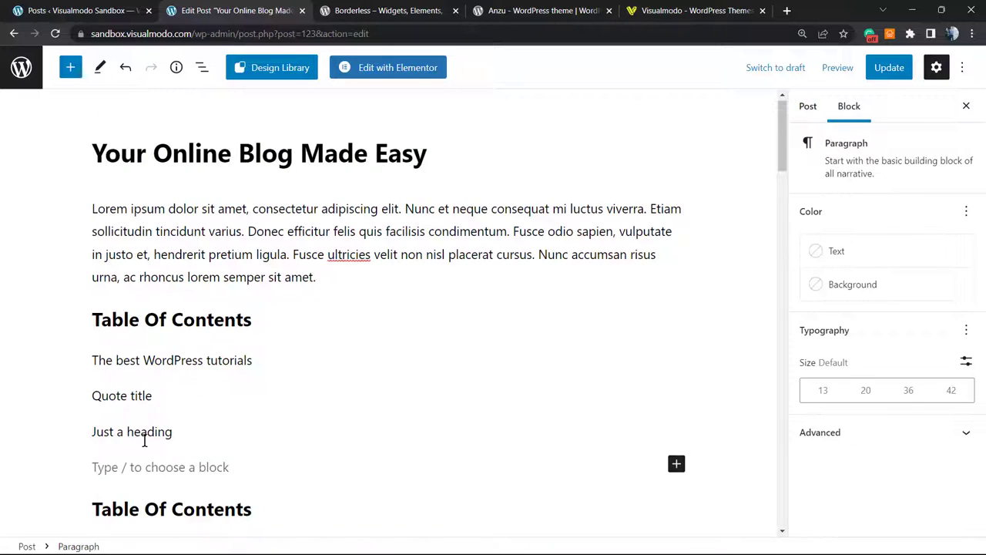
{"action": "key", "text": "ctrl+v"}
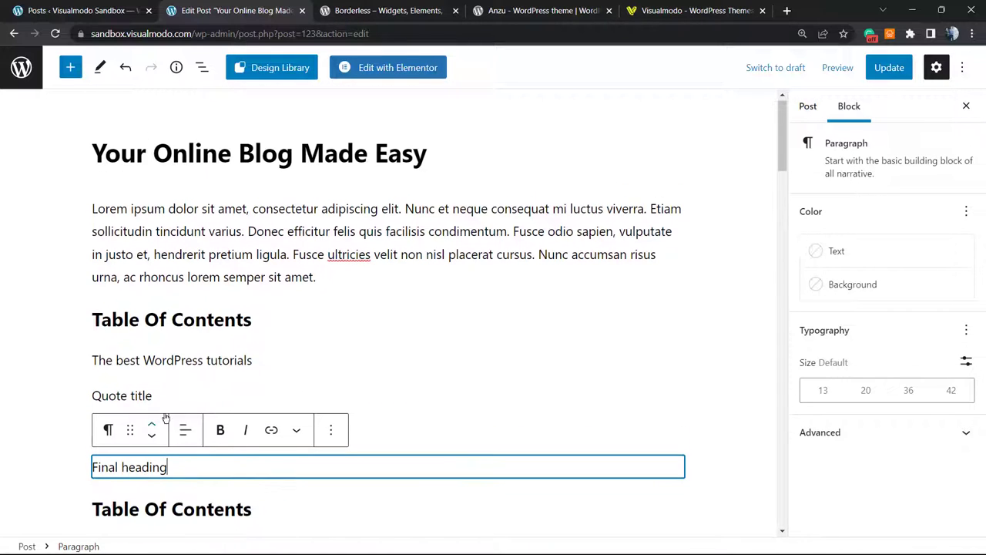
Step: Convert the four pasted title paragraphs into one bulleted list
{"action": "key", "text": "shift+Up"}
{"action": "key", "text": "shift+Up"}
{"action": "key", "text": "shift+Up"}
{"action": "key", "text": "shift+Up"}
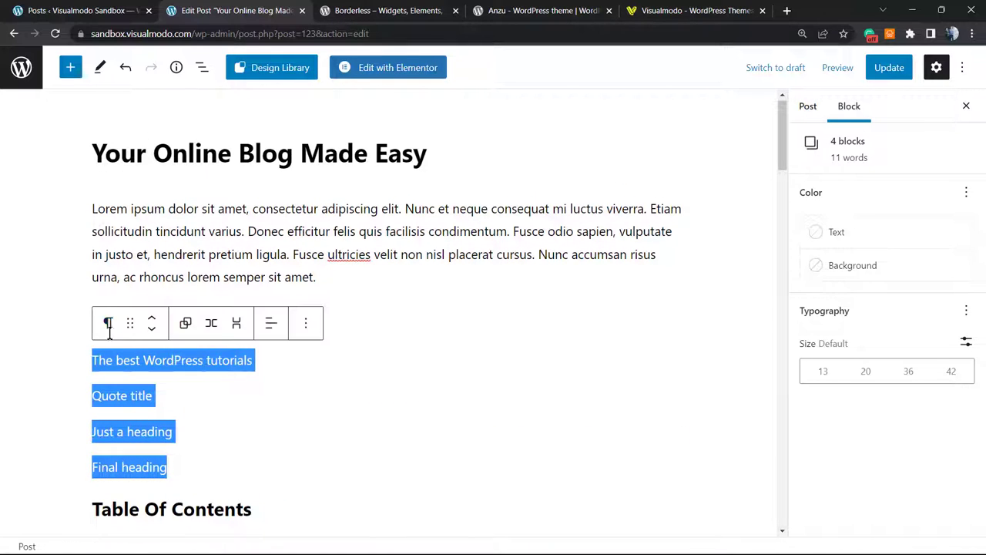
{"action": "left_click", "coordinate": [108, 323]}
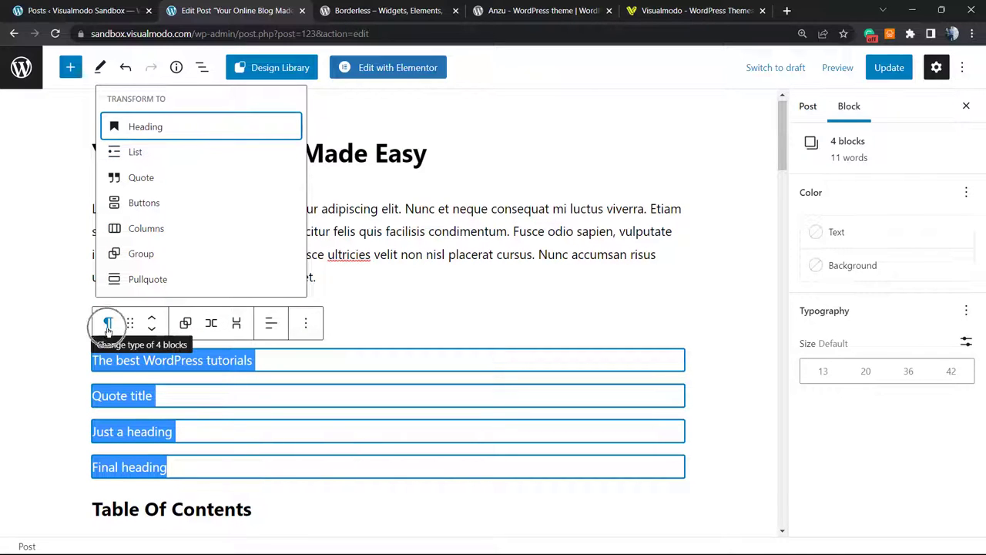
{"action": "left_click", "coordinate": [133, 153]}
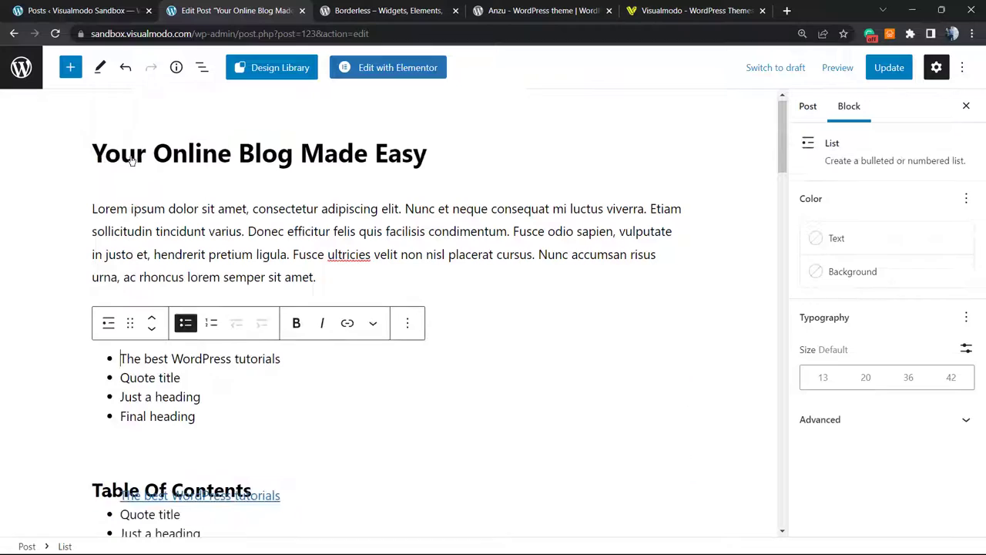
Step: Delete the duplicate 'Just a heading' and 'Final heading' list items
{"action": "scroll", "coordinate": [227, 401], "scroll_direction": "down", "scroll_amount": 1}
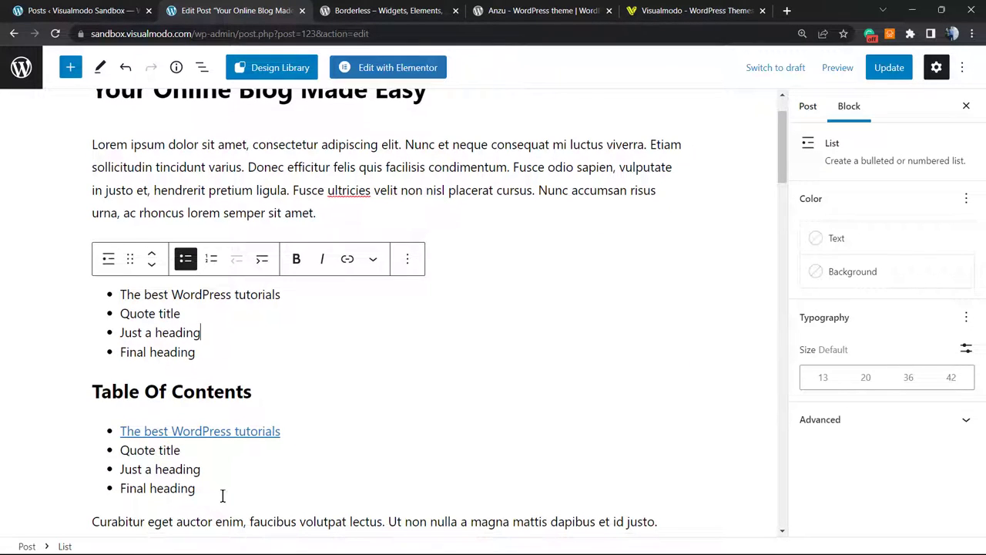
{"action": "left_click_drag", "start_coordinate": [220, 495], "coordinate": [83, 424]}
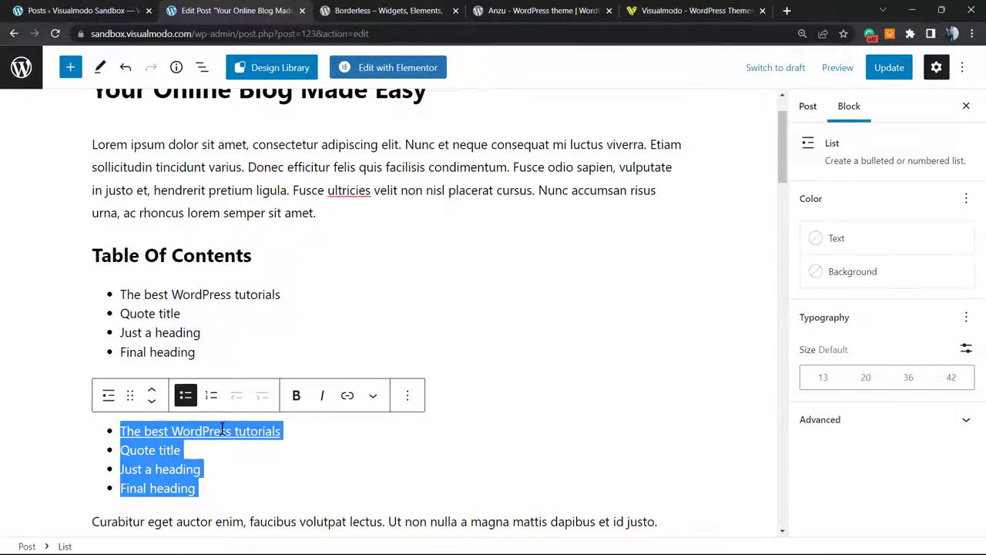
{"action": "left_click", "coordinate": [224, 490]}
{"action": "left_click_drag", "start_coordinate": [224, 491], "coordinate": [92, 478]}
{"action": "key", "text": "BackSpace"}
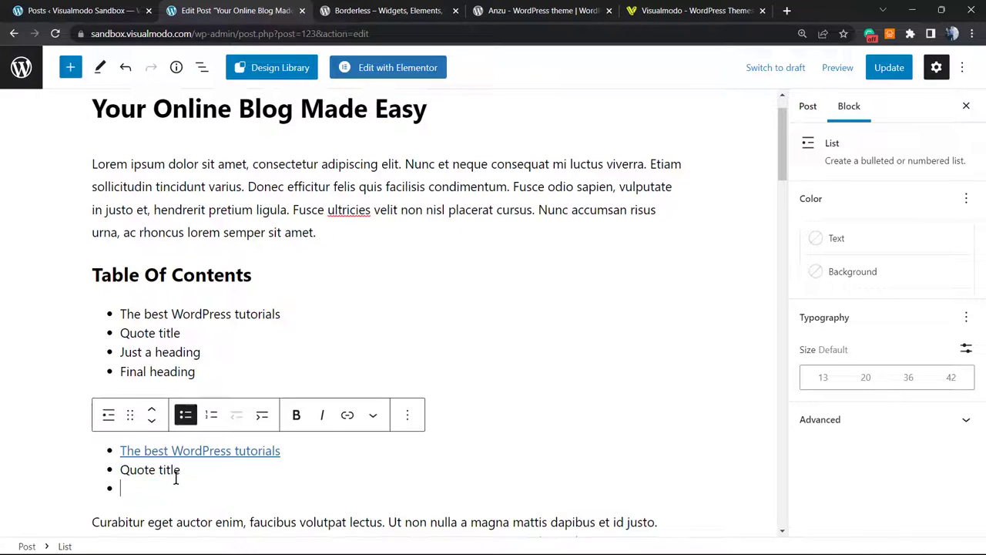
{"action": "key", "text": "BackSpace"}
Step: Remove the remaining duplicate list and the extra Table Of Contents heading
{"action": "left_click_drag", "start_coordinate": [176, 491], "coordinate": [66, 470]}
{"action": "scroll", "coordinate": [177, 471], "scroll_direction": "up", "scroll_amount": 1}
{"action": "key", "text": "BackSpace"}
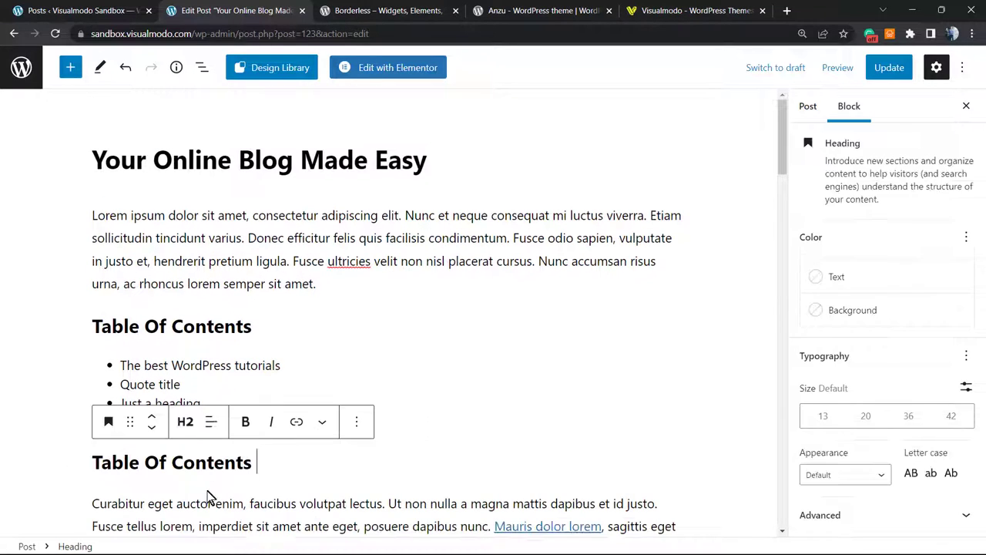
{"action": "key", "text": "ctrl+shift+Left"}
{"action": "key", "text": "ctrl+shift+Left"}
{"action": "key", "text": "ctrl+shift+Left"}
{"action": "key", "text": "BackSpace"}
{"action": "key", "text": "BackSpace"}
{"action": "key", "text": "Return"}
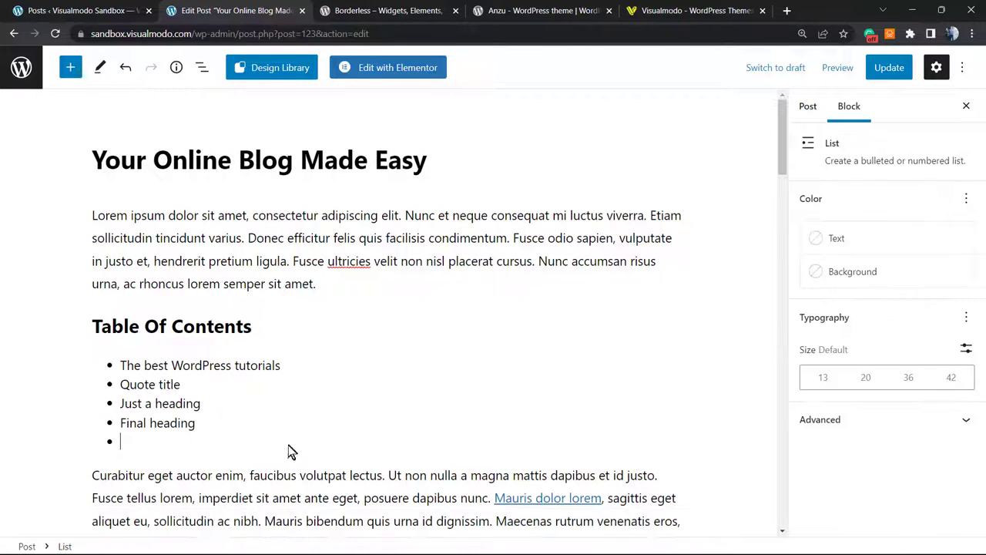
{"action": "key", "text": "ctrl+z"}
{"action": "key", "text": "ctrl+z"}
{"action": "key", "text": "ctrl+shift+z"}
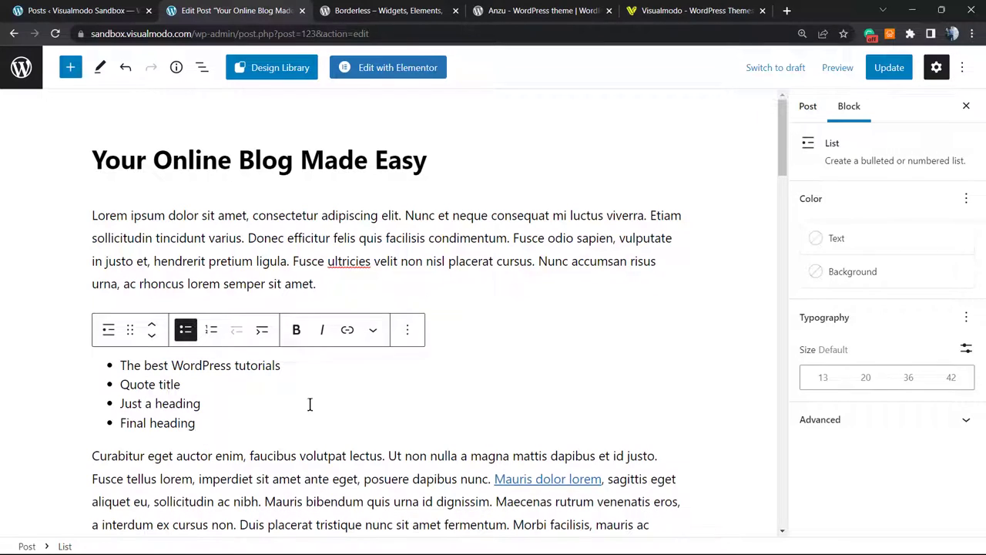
Step: Scroll down to the 'Quote title' H2 heading and place the caret in it
{"action": "scroll", "coordinate": [310, 403], "scroll_direction": "down", "scroll_amount": 1}
{"action": "scroll", "coordinate": [297, 397], "scroll_direction": "down", "scroll_amount": 1}
{"action": "scroll", "coordinate": [284, 387], "scroll_direction": "down", "scroll_amount": 6}
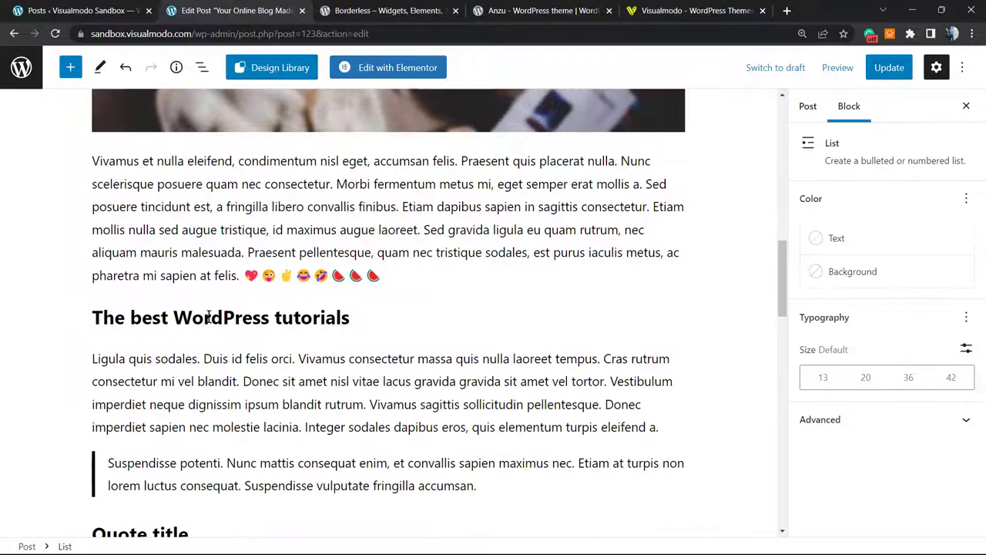
{"action": "triple_click", "coordinate": [208, 317]}
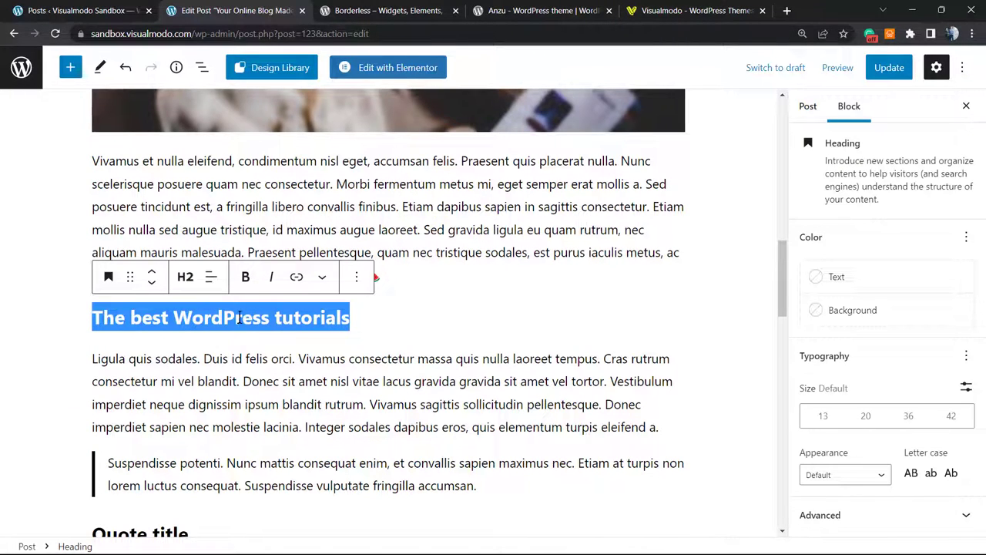
{"action": "scroll", "coordinate": [218, 316], "scroll_direction": "down", "scroll_amount": 3}
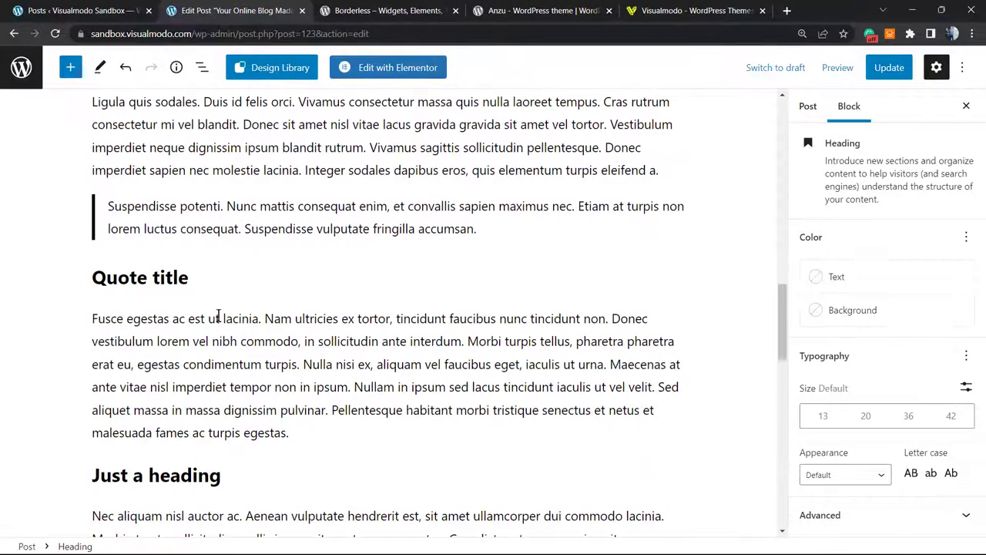
{"action": "double_click", "coordinate": [157, 280]}
{"action": "left_click", "coordinate": [164, 276]}
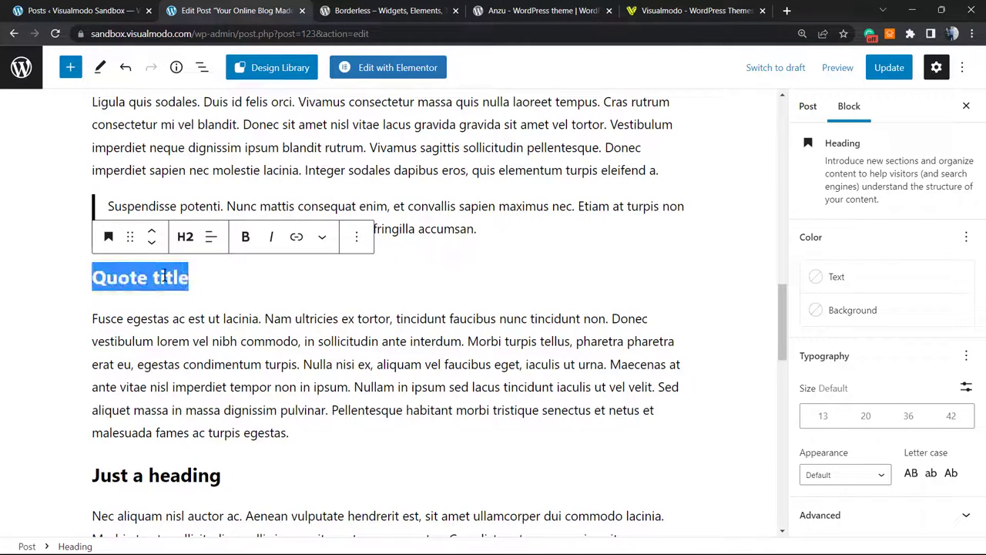
{"action": "left_click", "coordinate": [236, 270]}
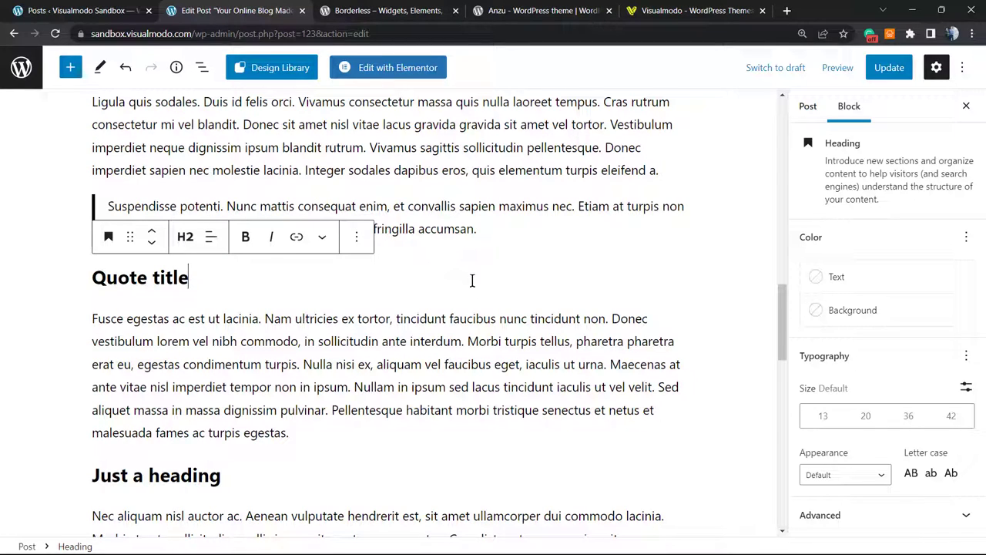
{"action": "mouse_move", "coordinate": [434, 296]}
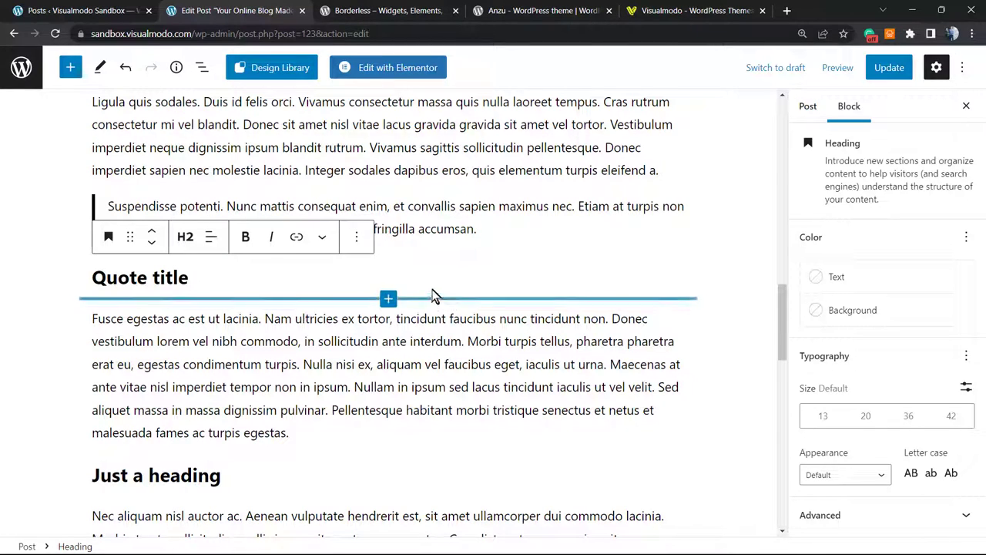
Step: Enter 'Quote-title' as the Quote title heading's HTML anchor under Advanced
{"action": "left_click", "coordinate": [822, 516]}
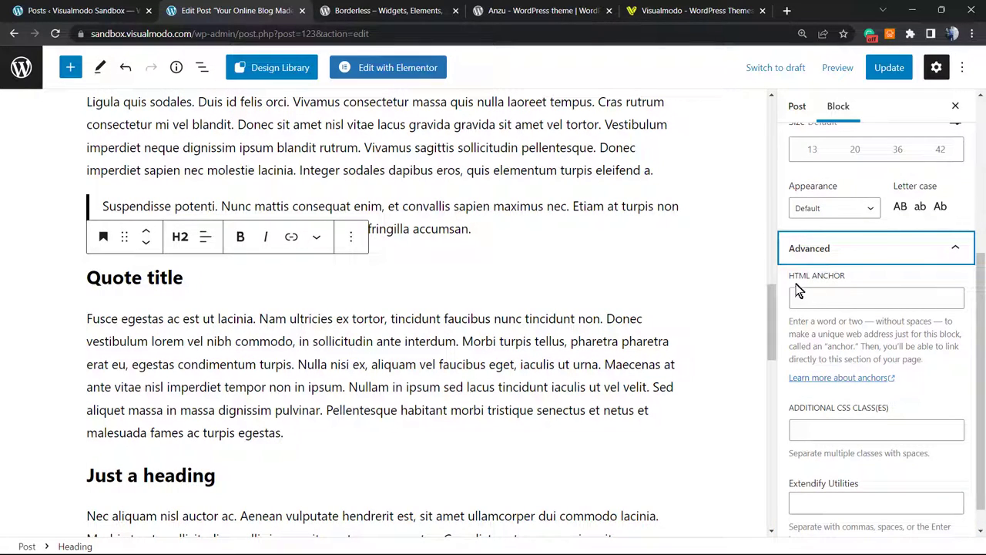
{"action": "left_click", "coordinate": [124, 277]}
{"action": "triple_click", "coordinate": [124, 275]}
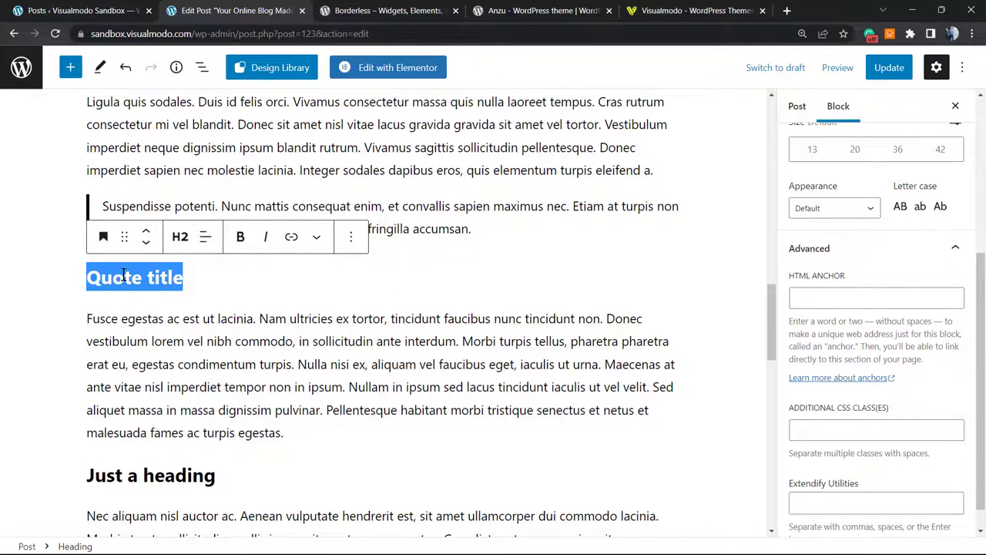
{"action": "left_click", "coordinate": [858, 297]}
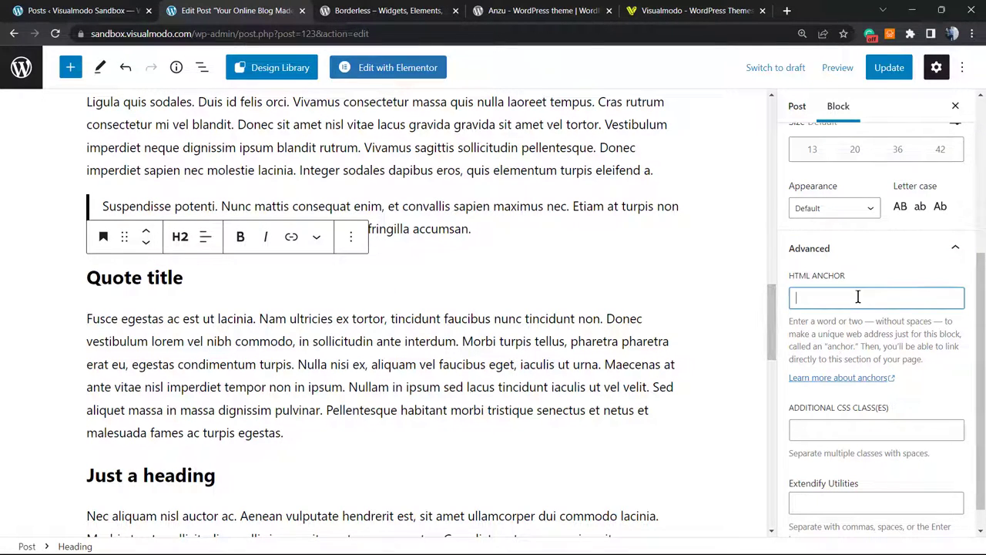
{"action": "type", "text": "Quote-title"}
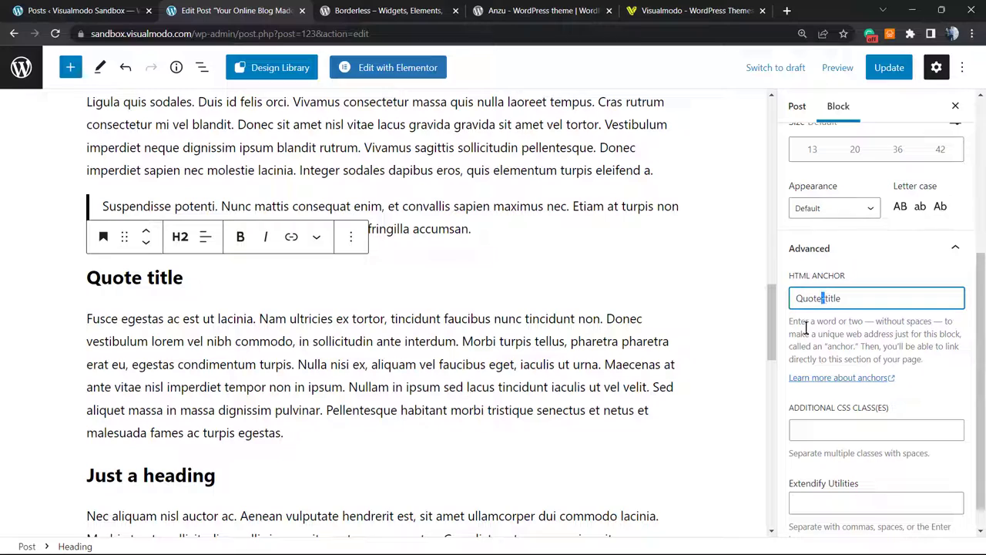
Step: Check the 'Quote-title' anchor value, including its hyphen, against the heading text
{"action": "triple_click", "coordinate": [824, 301]}
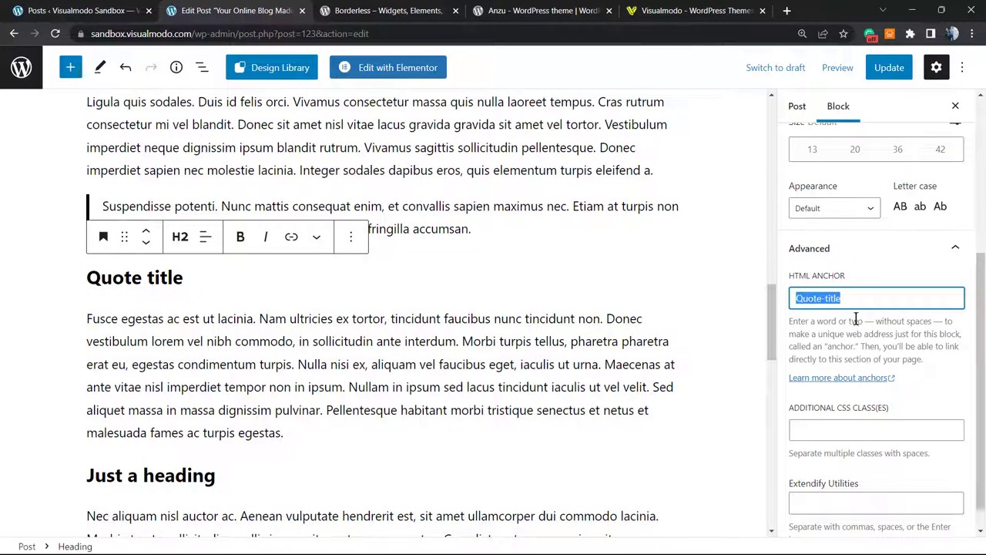
{"action": "triple_click", "coordinate": [123, 278]}
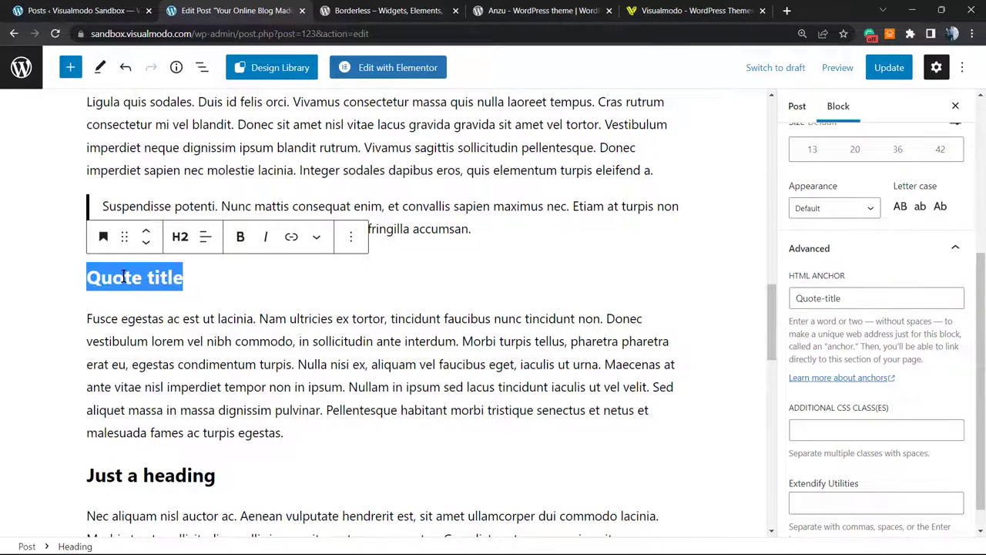
{"action": "left_click", "coordinate": [825, 299]}
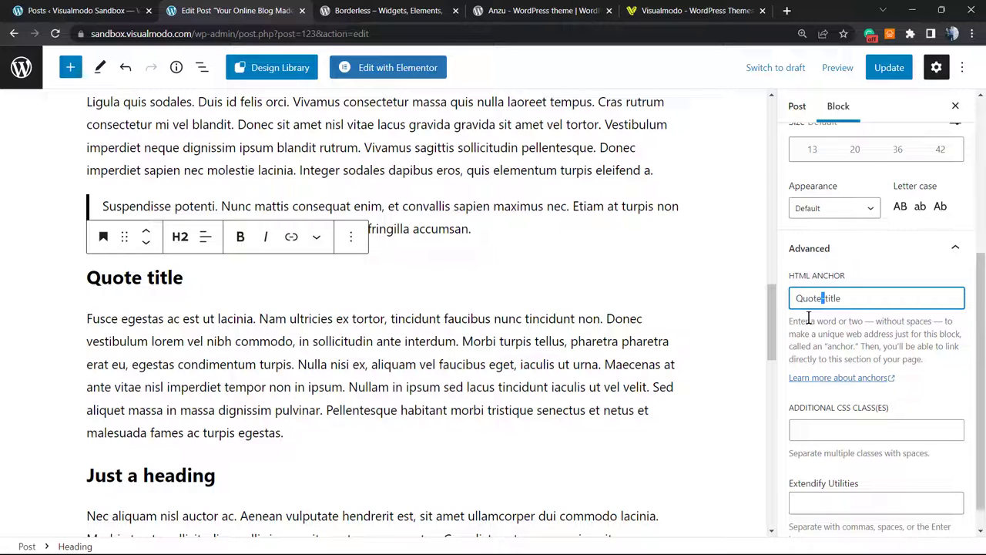
{"action": "triple_click", "coordinate": [848, 302]}
{"action": "left_click", "coordinate": [814, 299]}
{"action": "left_click_drag", "start_coordinate": [819, 300], "coordinate": [841, 299]}
{"action": "scroll", "coordinate": [432, 316], "scroll_direction": "up", "scroll_amount": 10}
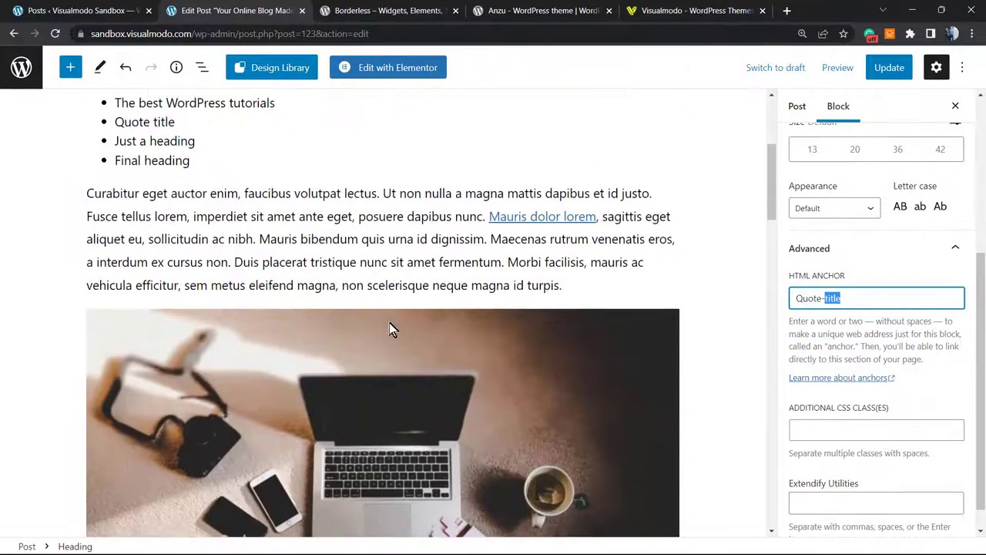
{"action": "scroll", "coordinate": [389, 328], "scroll_direction": "up", "scroll_amount": 4}
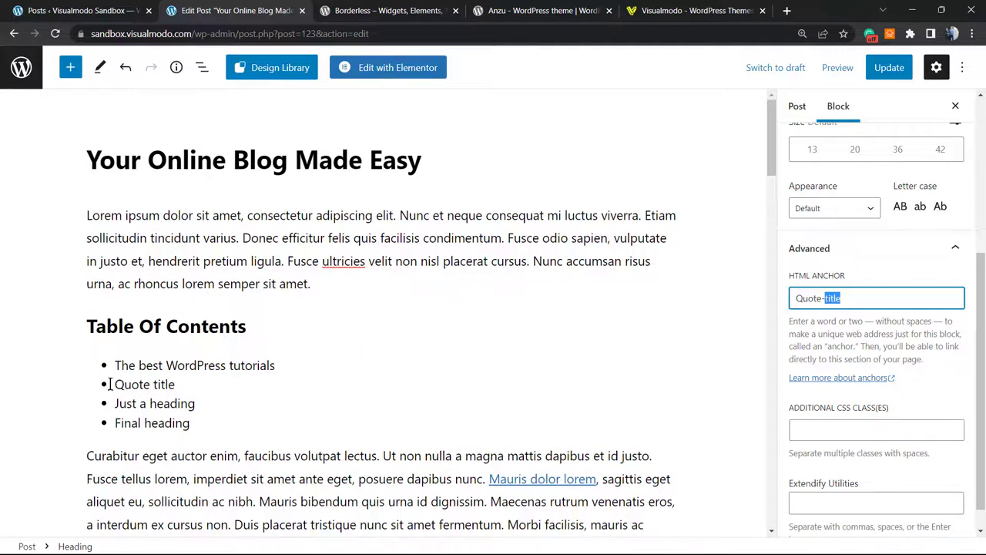
Step: Link the 'Quote title' contents list item to '#Quote-title'
{"action": "triple_click", "coordinate": [135, 386]}
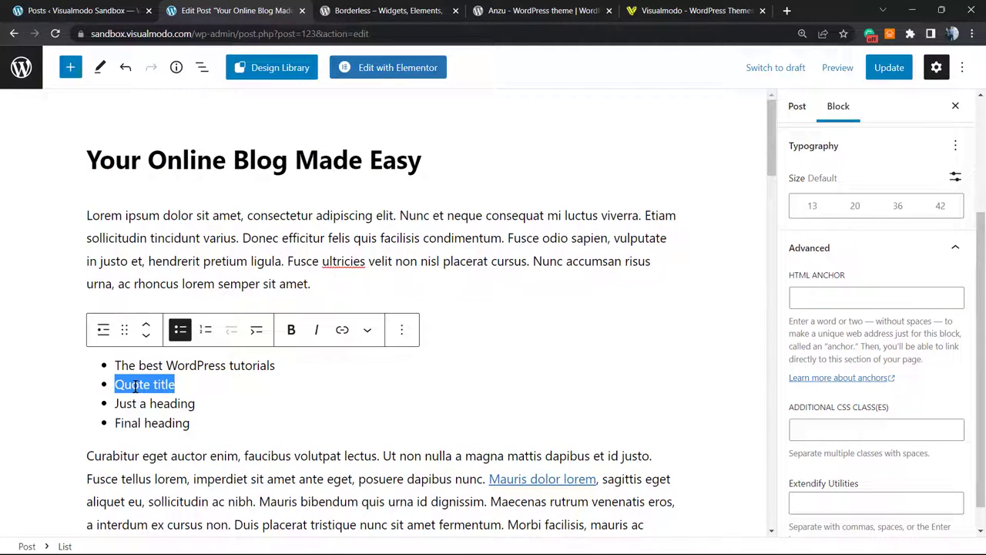
{"action": "left_click", "coordinate": [343, 330]}
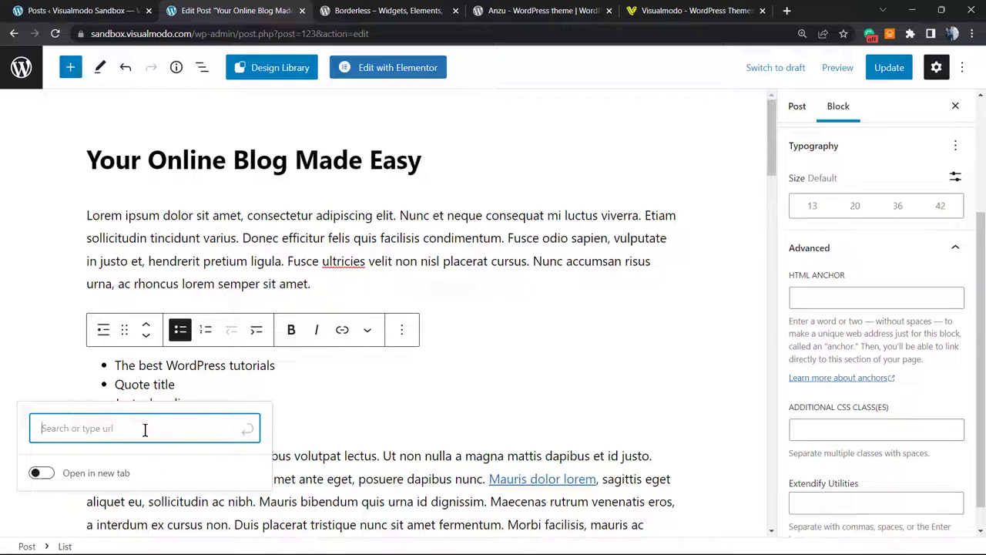
{"action": "type", "text": "#Quote-title"}
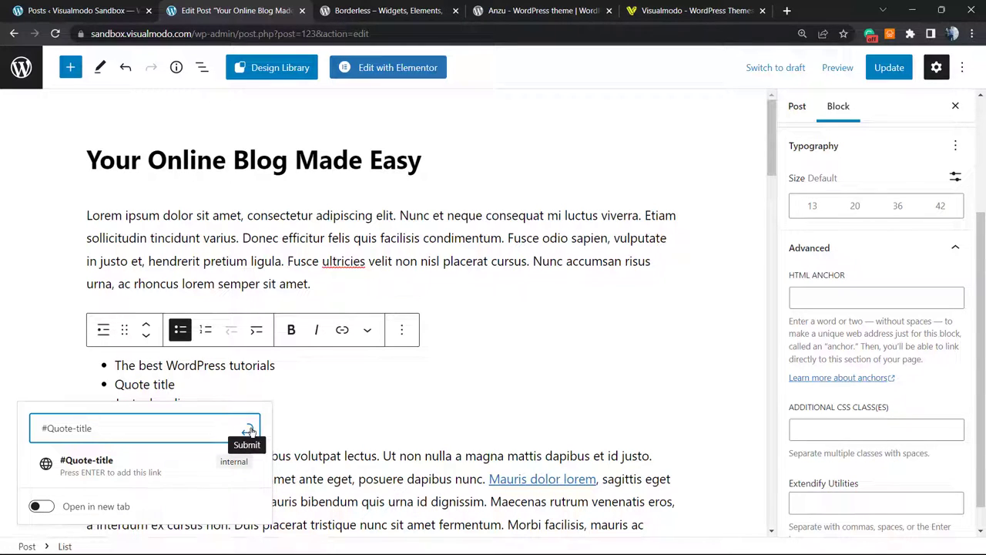
{"action": "left_click", "coordinate": [249, 428]}
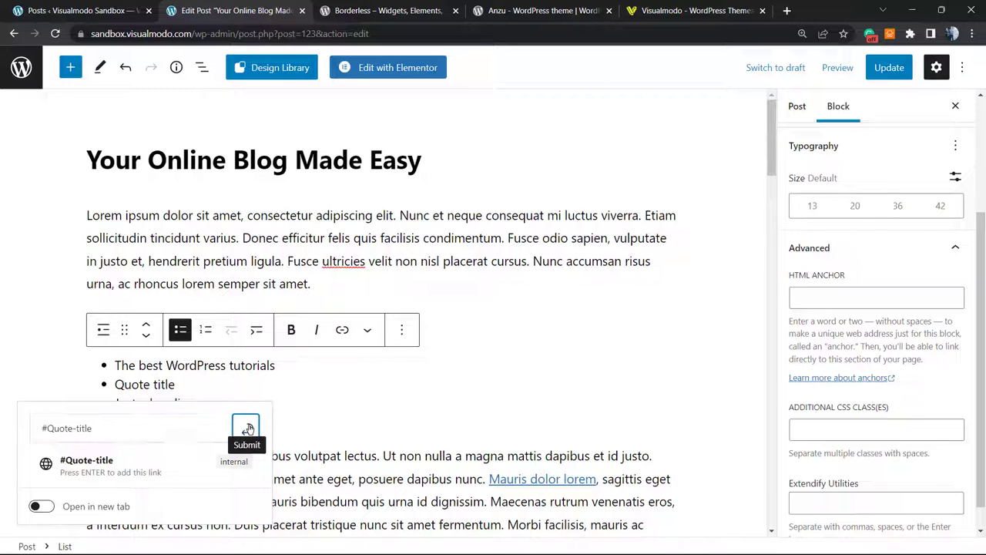
{"action": "left_click", "coordinate": [197, 383]}
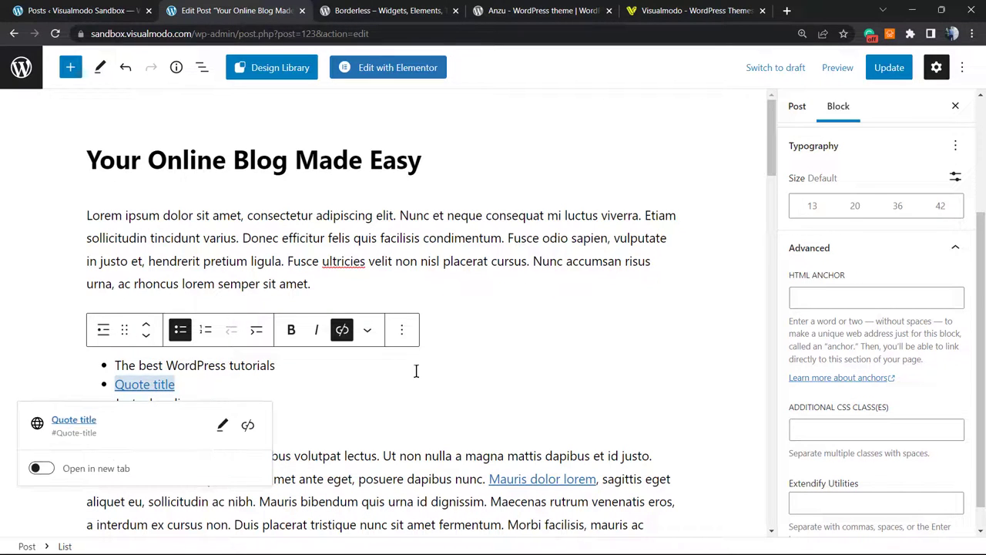
Step: Update the post and open the published post in a new tab
{"action": "left_click", "coordinate": [890, 67]}
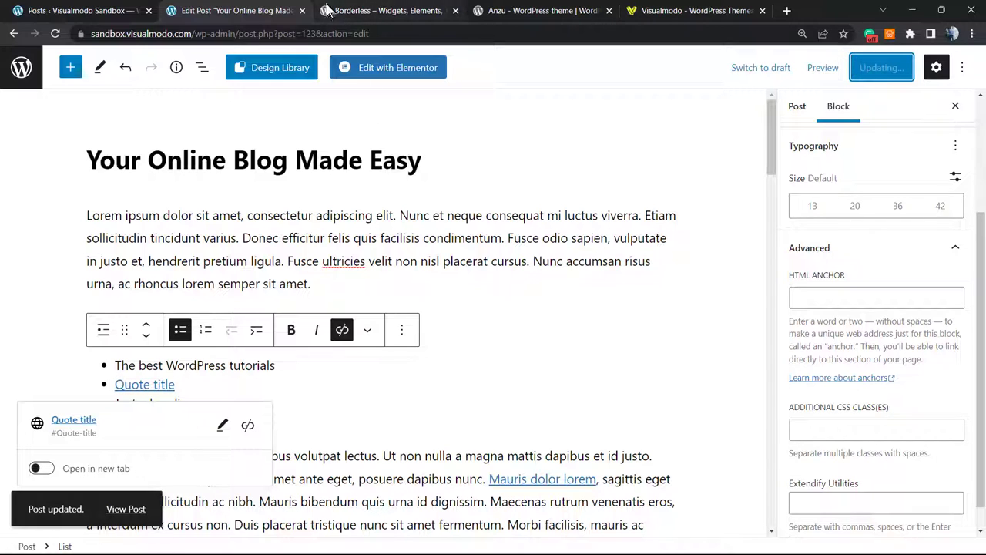
{"action": "right_click", "coordinate": [119, 511]}
{"action": "left_click", "coordinate": [192, 413]}
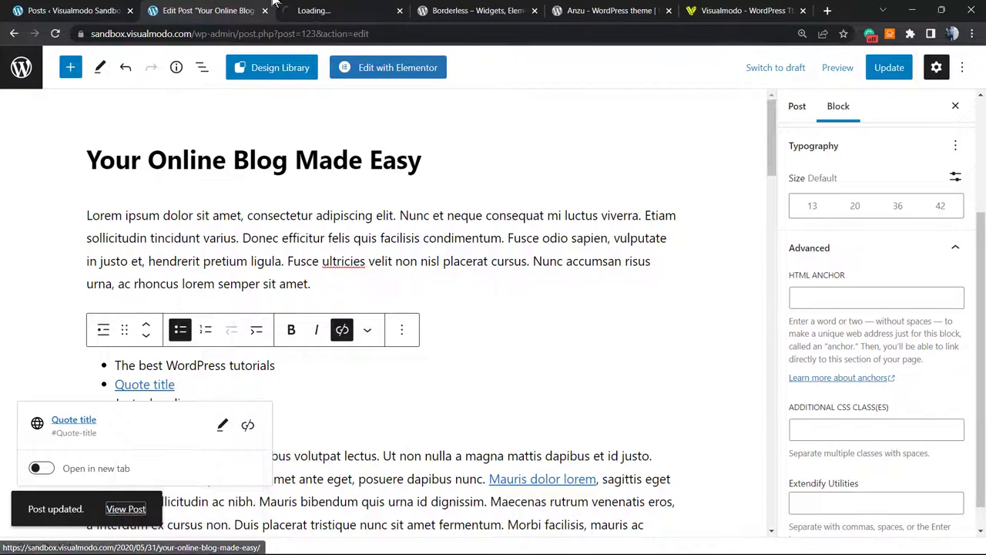
Step: On the live post, follow the Quote title contents link to its heading
{"action": "left_click", "coordinate": [331, 11]}
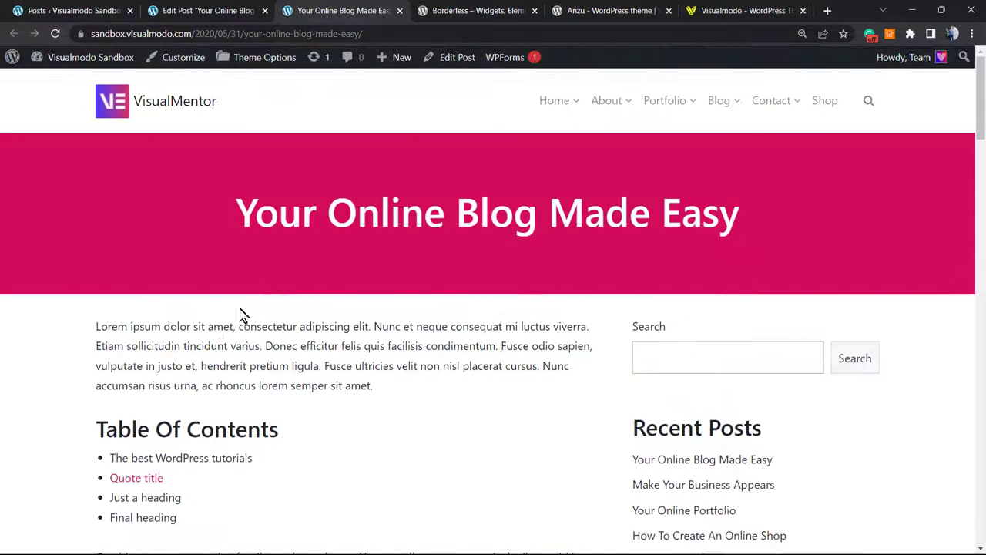
{"action": "scroll", "coordinate": [205, 347], "scroll_direction": "down", "scroll_amount": 1}
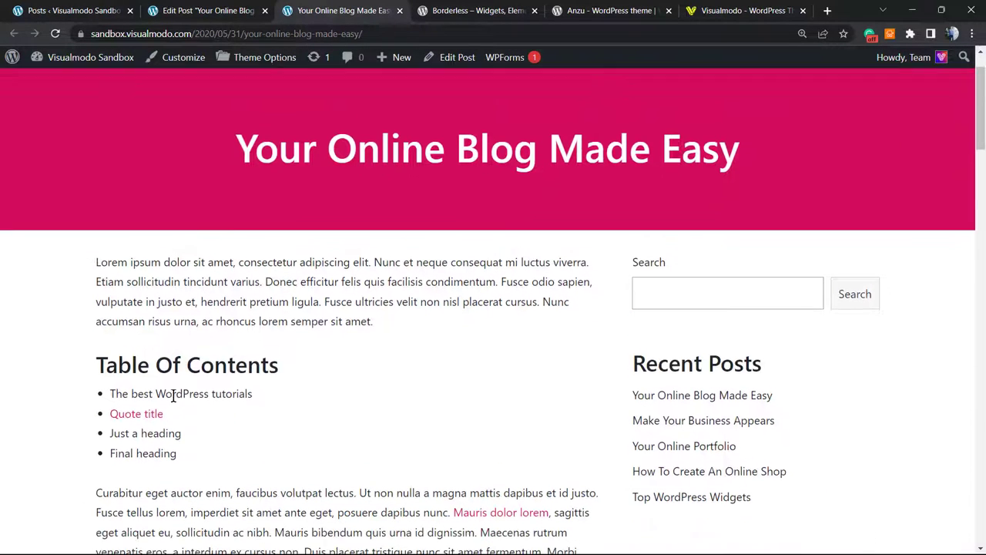
{"action": "left_click", "coordinate": [154, 414]}
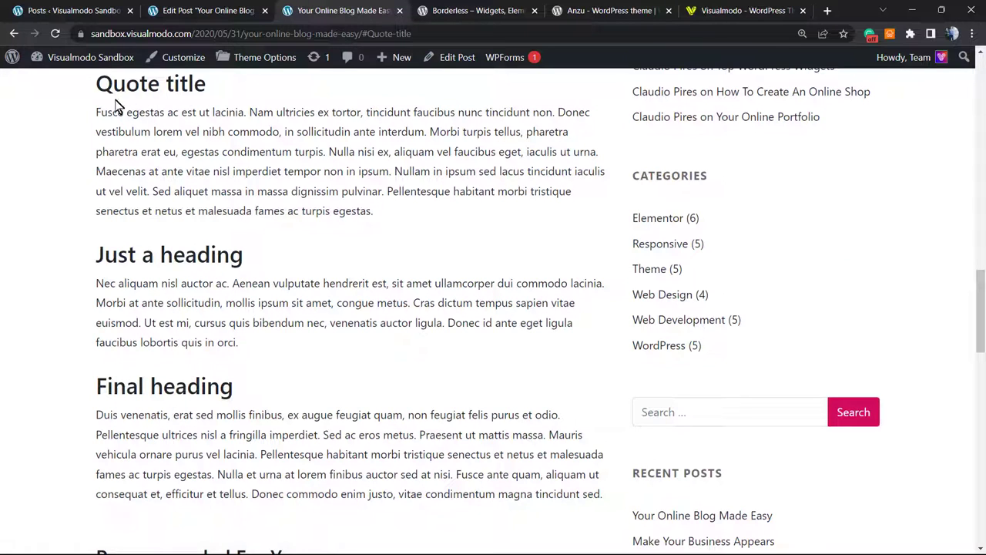
{"action": "left_click_drag", "start_coordinate": [94, 85], "coordinate": [440, 215]}
Step: Back in the editor, copy the anchor 'The-best-WordPress-tutorials' from the heading's HTML Anchor field
{"action": "left_click", "coordinate": [224, 10]}
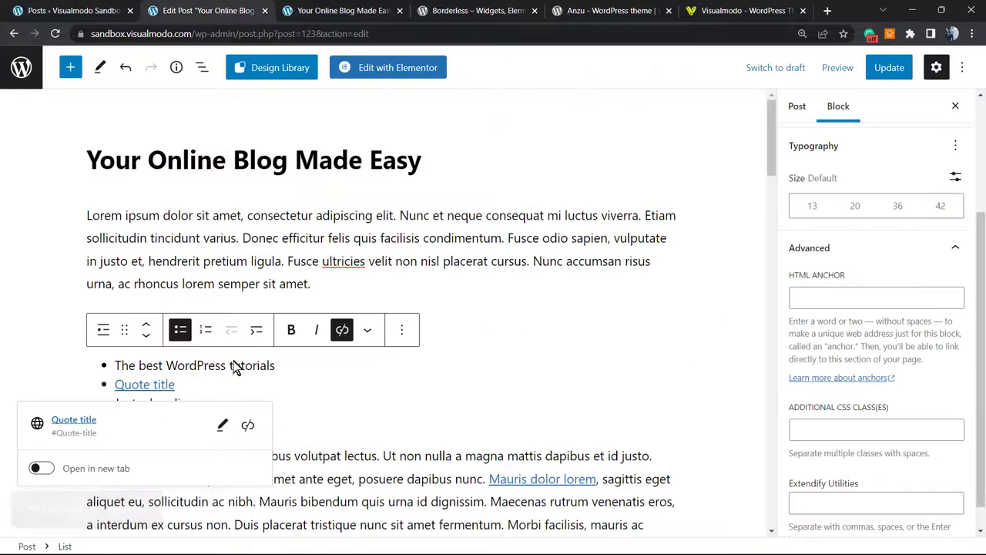
{"action": "triple_click", "coordinate": [188, 365]}
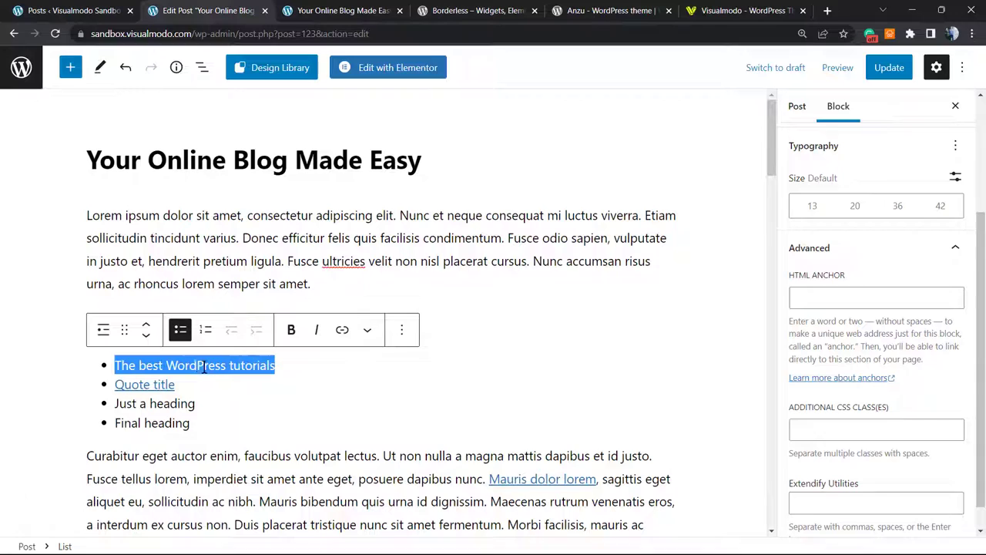
{"action": "scroll", "coordinate": [213, 373], "scroll_direction": "down", "scroll_amount": 10}
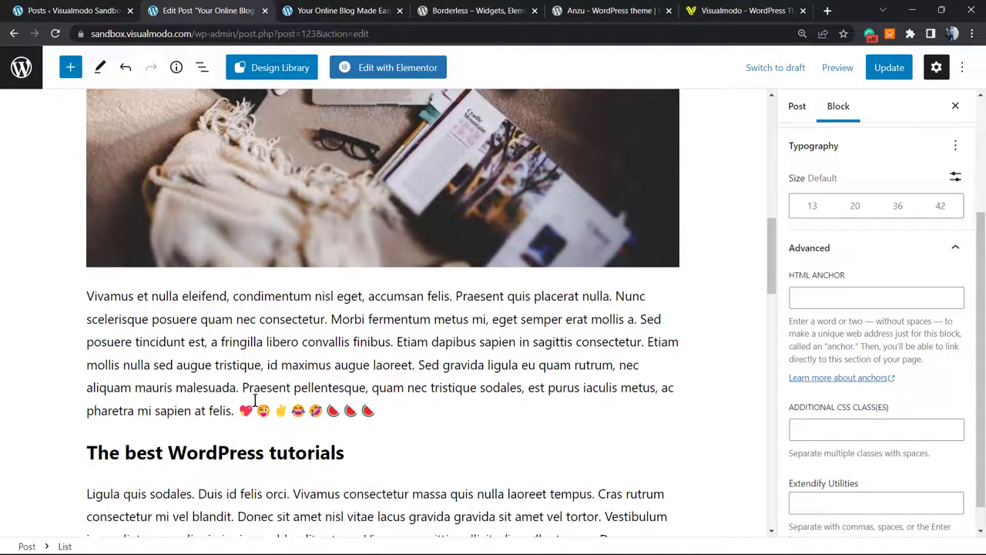
{"action": "left_click", "coordinate": [288, 447]}
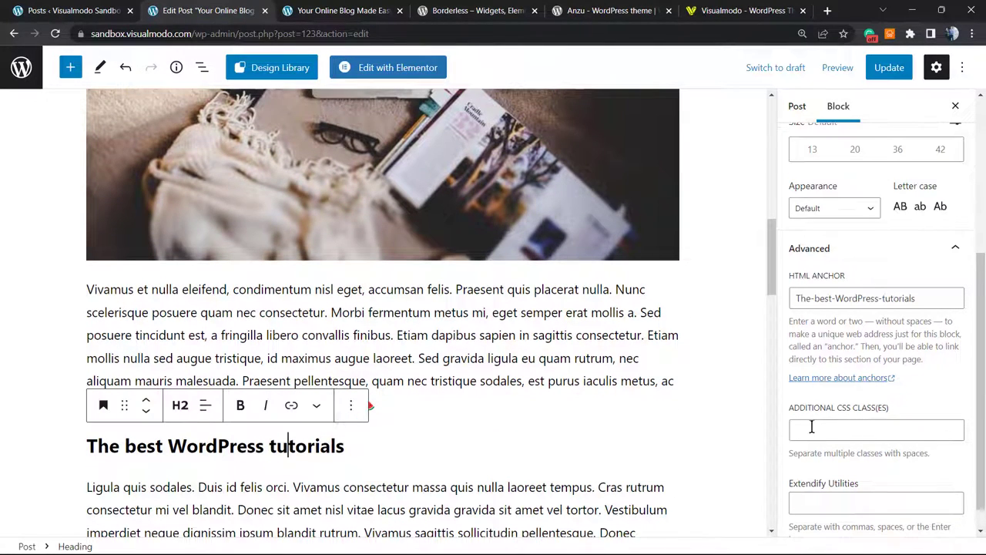
{"action": "triple_click", "coordinate": [331, 441]}
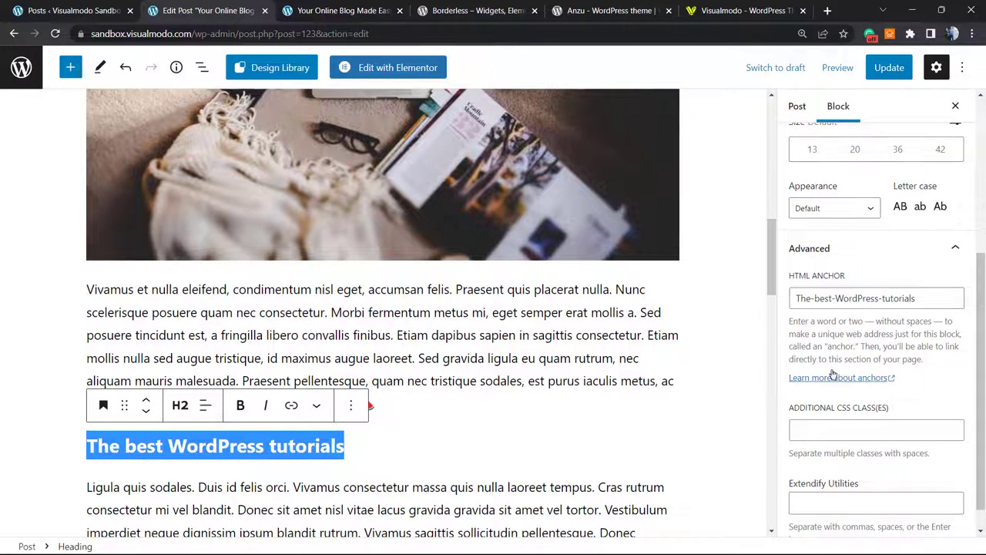
{"action": "triple_click", "coordinate": [851, 292]}
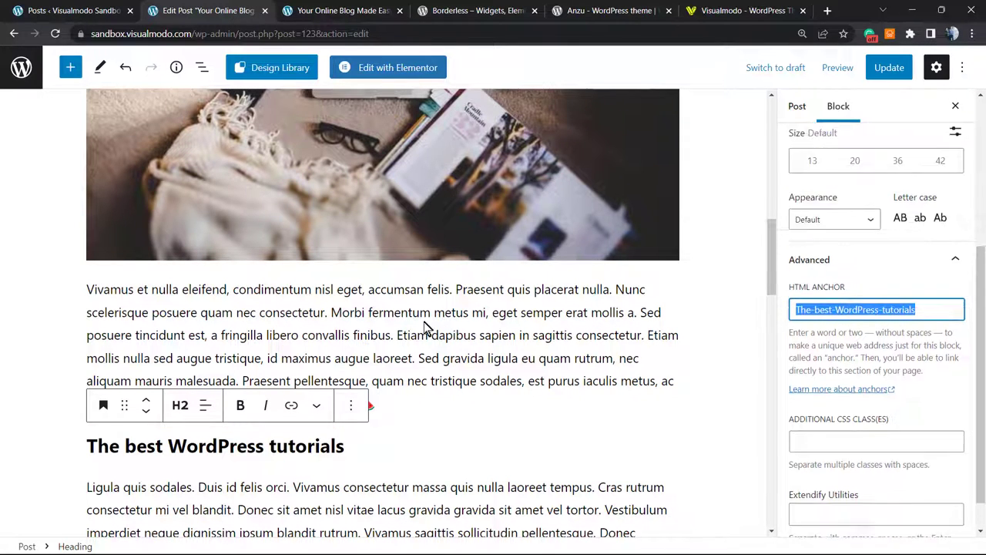
Step: Link the 'The best WordPress tutorials' contents item to #The-best-WordPress-tutorials
{"action": "scroll", "coordinate": [273, 426], "scroll_direction": "up", "scroll_amount": 15}
{"action": "left_click_drag", "start_coordinate": [285, 361], "coordinate": [110, 360]}
{"action": "key", "text": "ctrl+c"}
{"action": "left_click", "coordinate": [341, 331]}
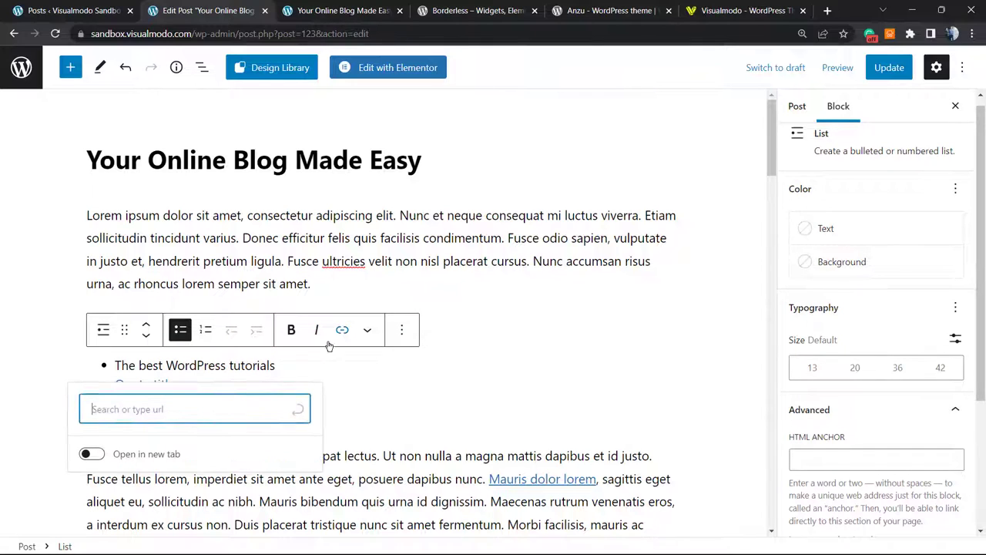
{"action": "type", "text": "#"}
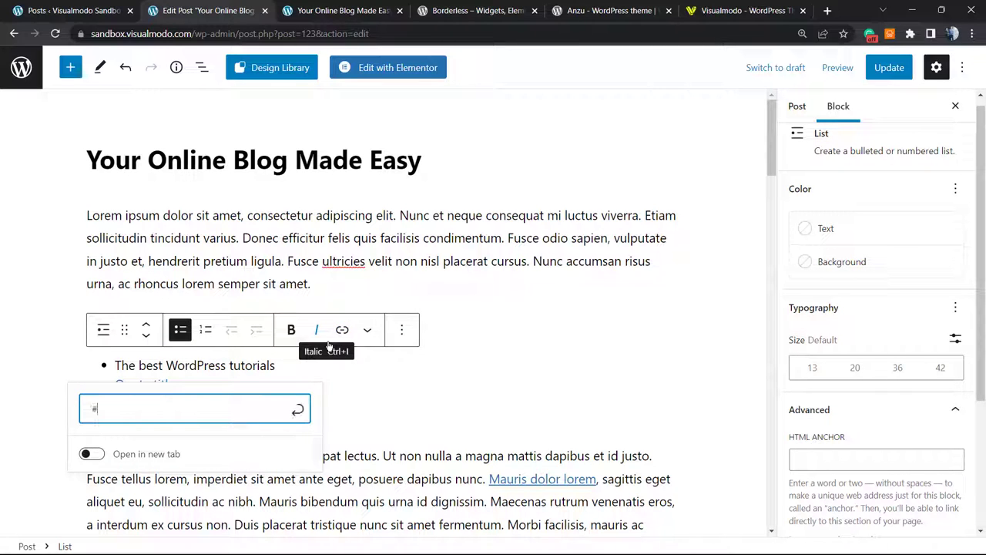
{"action": "key", "text": "ctrl+v"}
{"action": "key", "text": "Return"}
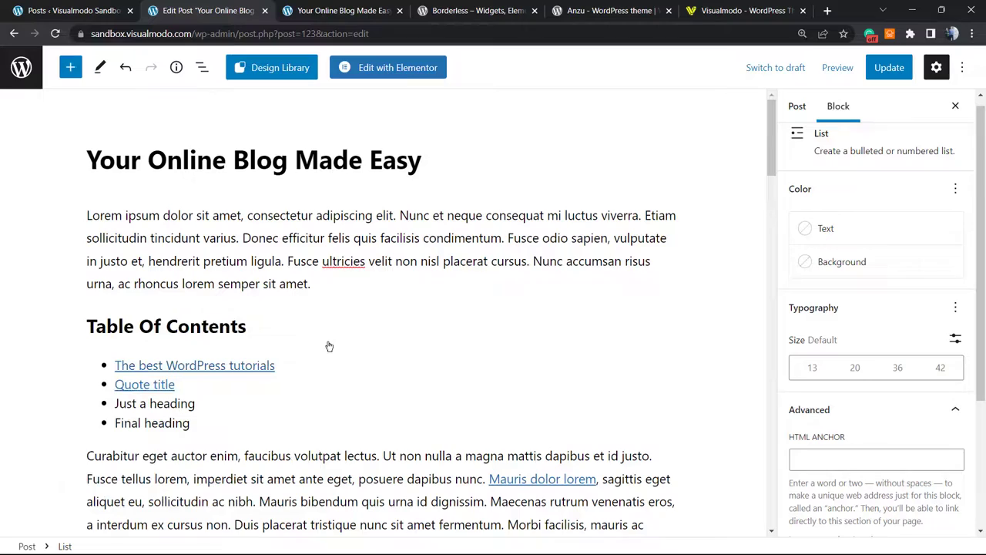
Step: Set the 'Just a heading' block's HTML anchor to 'Just-a-heading' and copy it
{"action": "scroll", "coordinate": [184, 354], "scroll_direction": "down", "scroll_amount": 10}
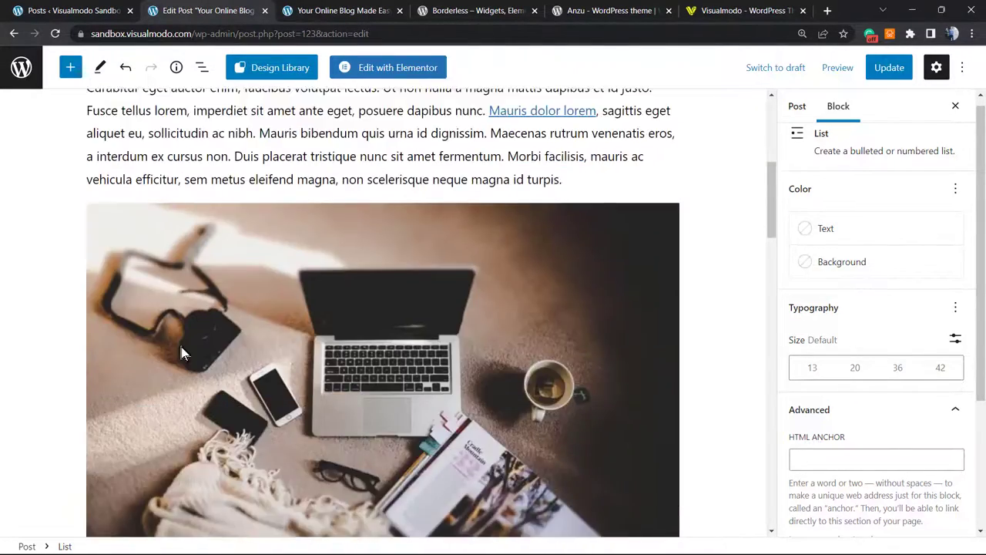
{"action": "scroll", "coordinate": [180, 354], "scroll_direction": "down", "scroll_amount": 3}
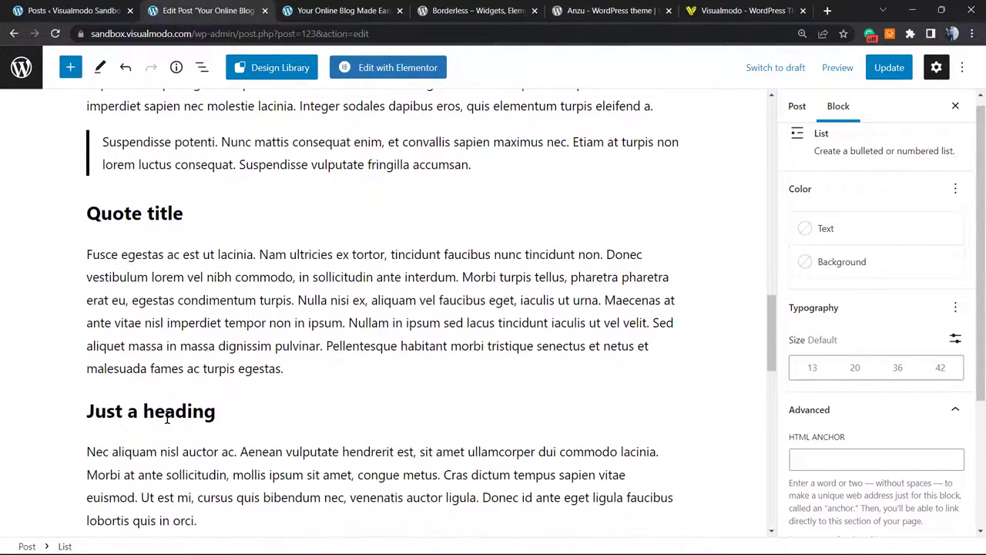
{"action": "triple_click", "coordinate": [166, 417]}
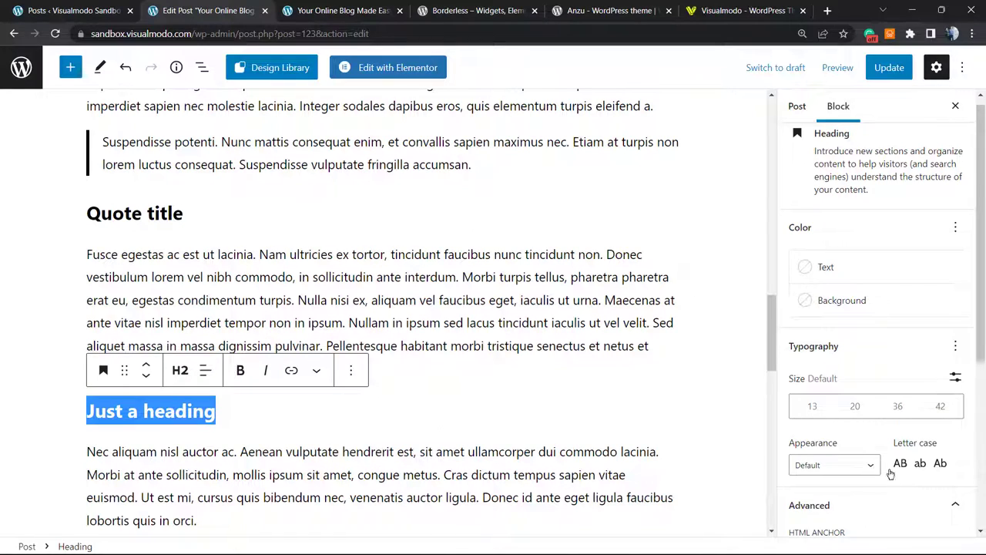
{"action": "scroll", "coordinate": [847, 478], "scroll_direction": "down", "scroll_amount": 5}
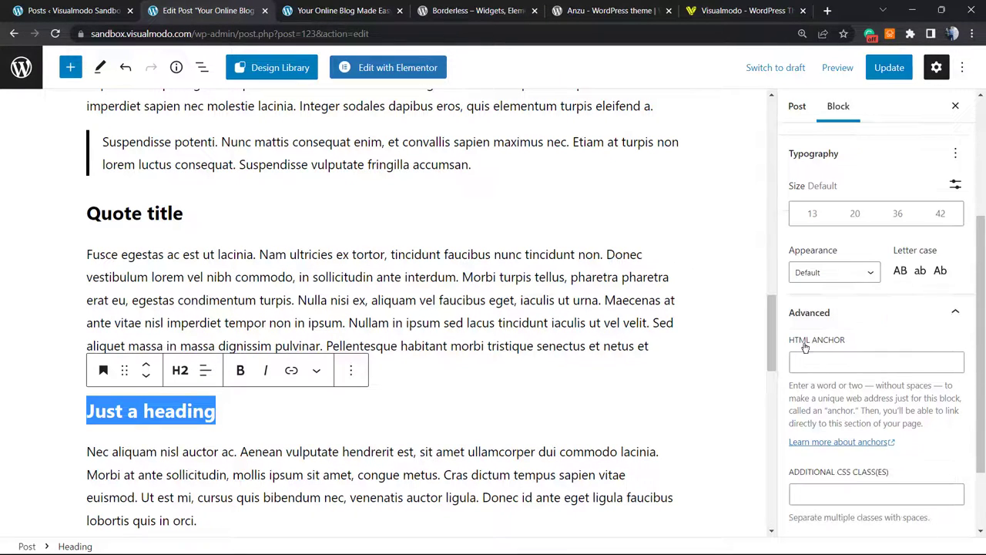
{"action": "left_click", "coordinate": [838, 365]}
{"action": "type", "text": "Just-a-heading"}
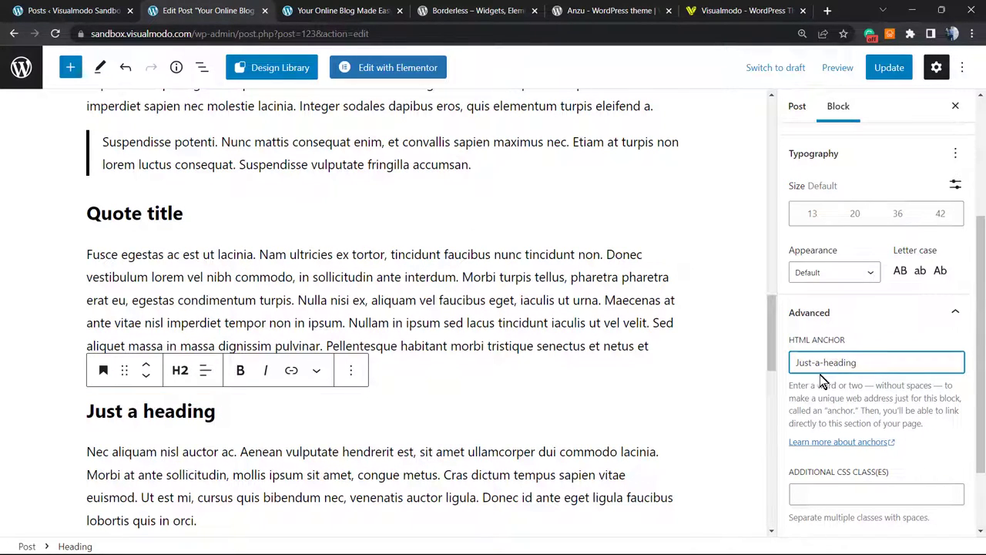
{"action": "key", "text": "ctrl+a"}
{"action": "left_click", "coordinate": [815, 362]}
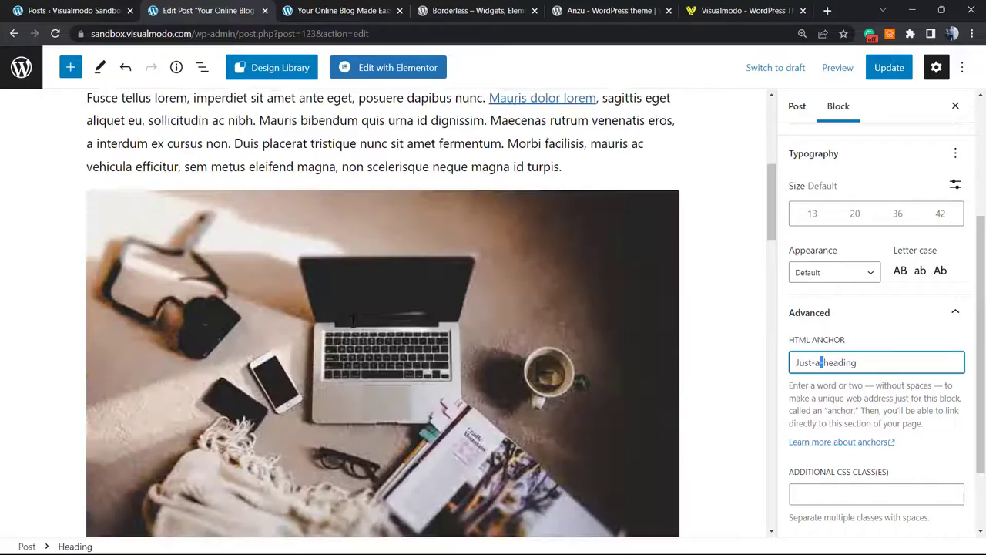
{"action": "scroll", "coordinate": [814, 369], "scroll_direction": "down", "scroll_amount": 2}
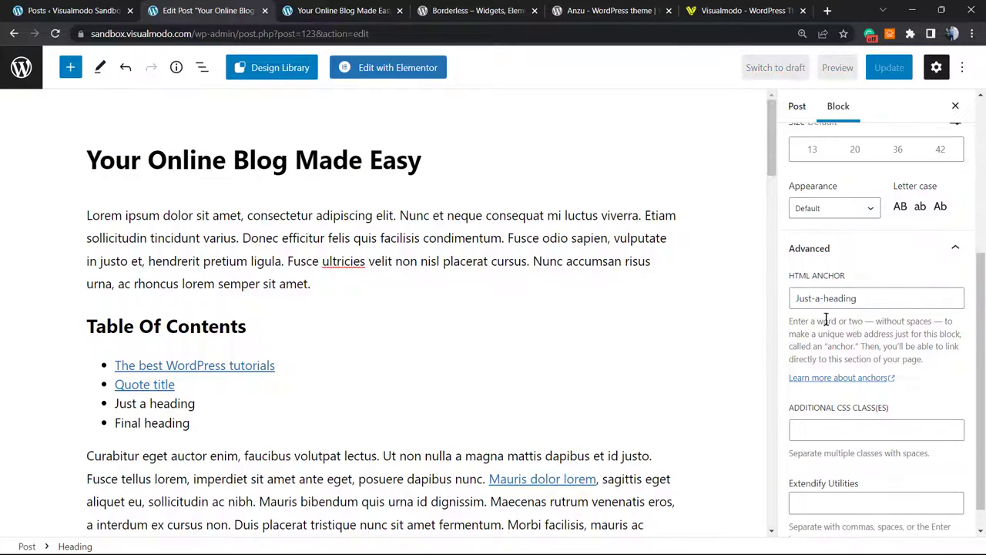
{"action": "triple_click", "coordinate": [826, 299]}
{"action": "key", "text": "ctrl+c"}
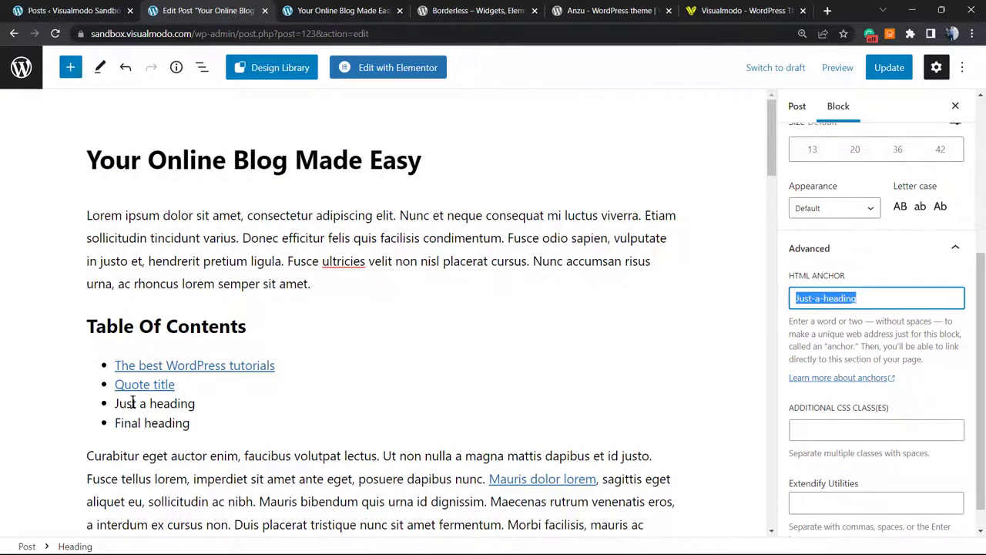
Step: Link the 'Just a heading' contents item to #Just-a-heading
{"action": "triple_click", "coordinate": [133, 402]}
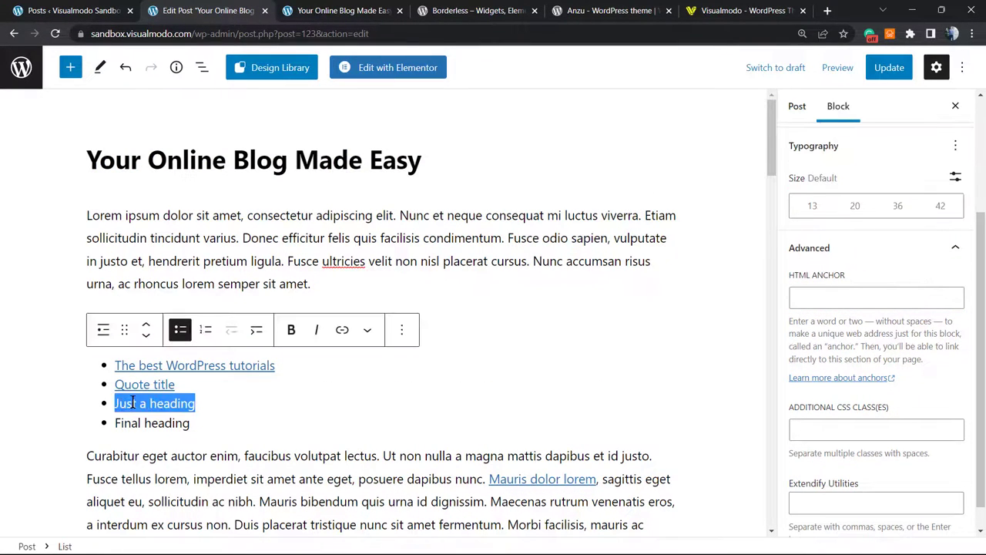
{"action": "left_click", "coordinate": [342, 329]}
{"action": "key", "text": "ctrl+v"}
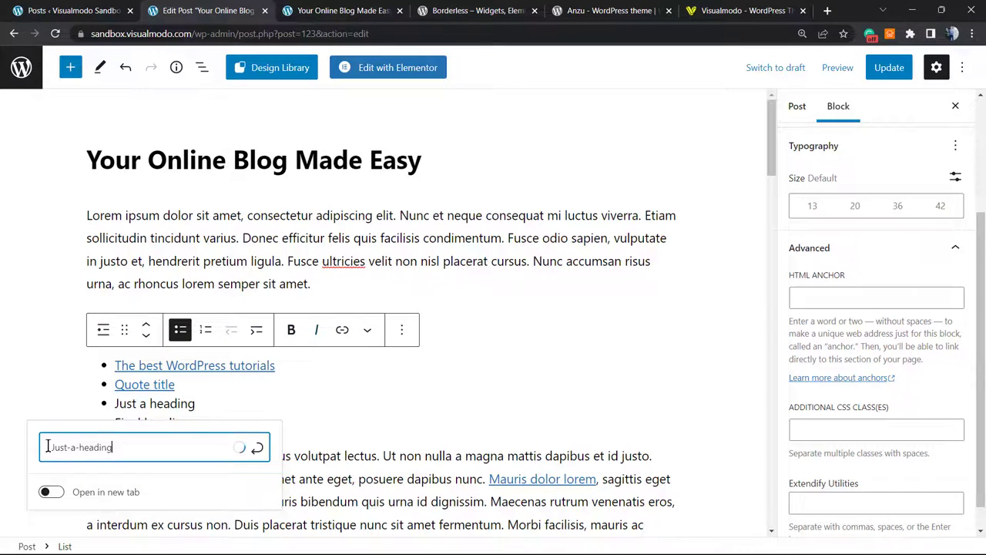
{"action": "key", "text": "Home"}
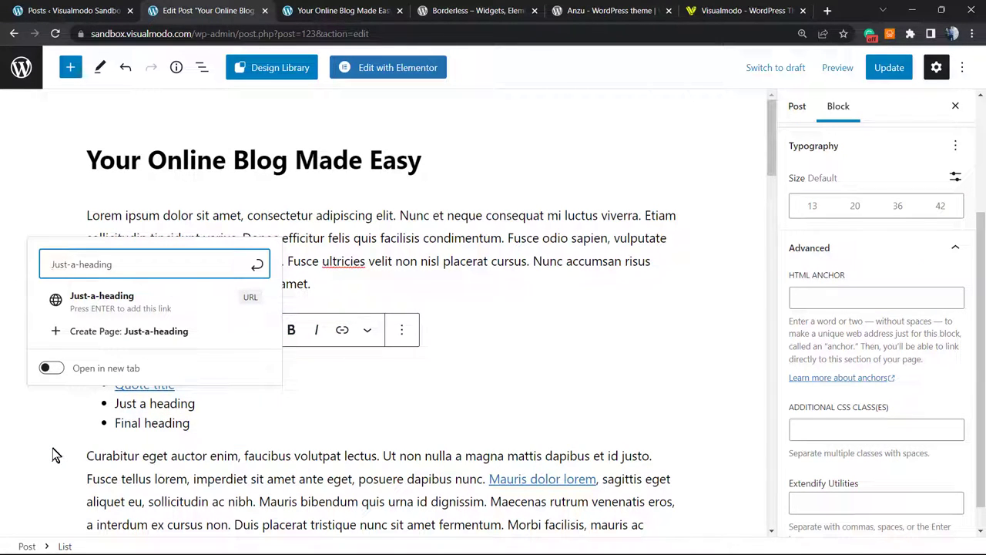
{"action": "type", "text": "#"}
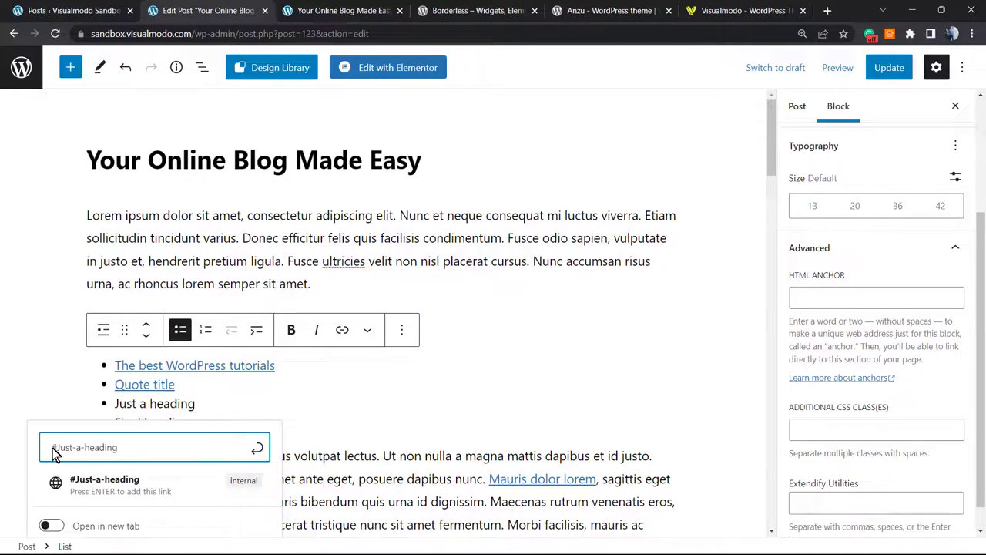
{"action": "key", "text": "Return"}
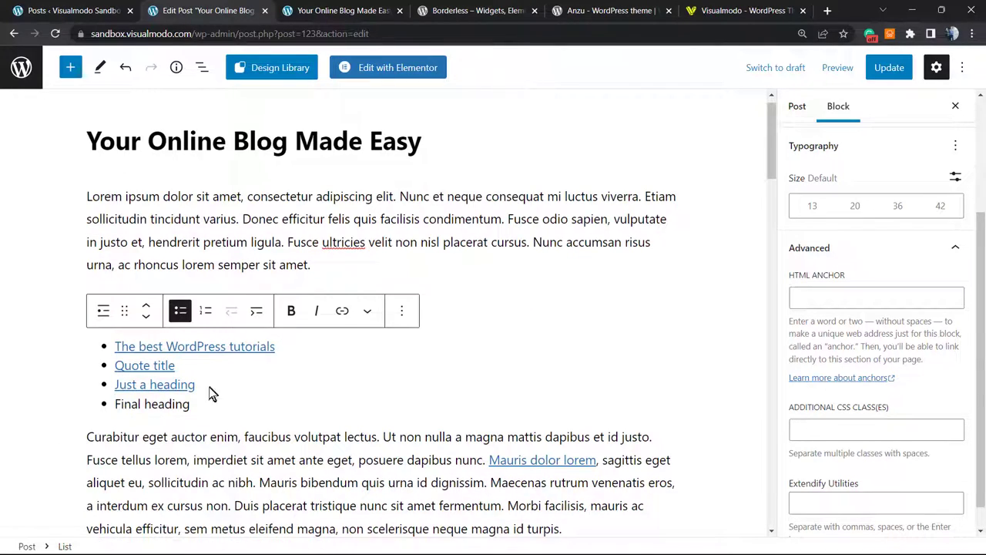
Step: Set the 'Final heading' block's HTML anchor to 'Final-heading', trimming the trailing hyphen
{"action": "scroll", "coordinate": [212, 393], "scroll_direction": "down", "scroll_amount": 15}
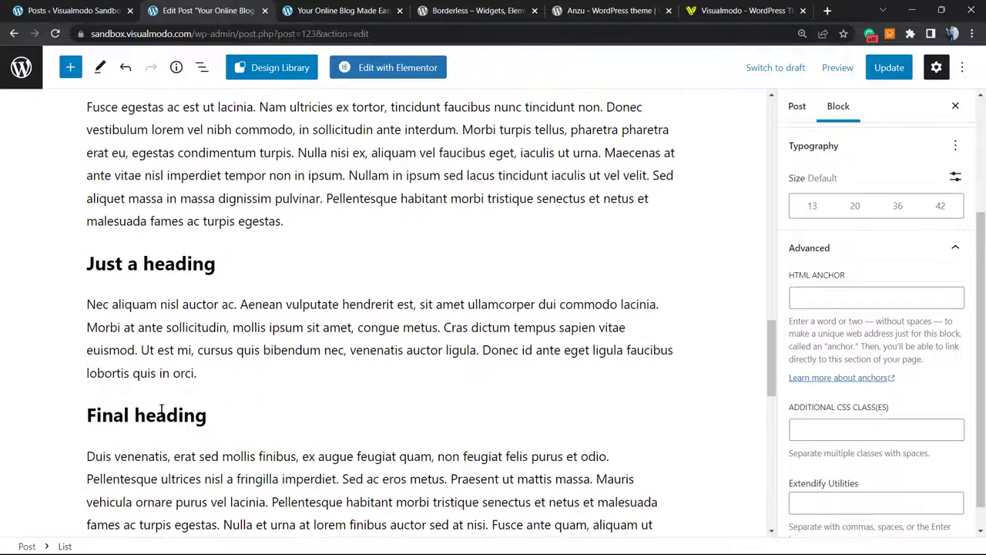
{"action": "triple_click", "coordinate": [161, 409]}
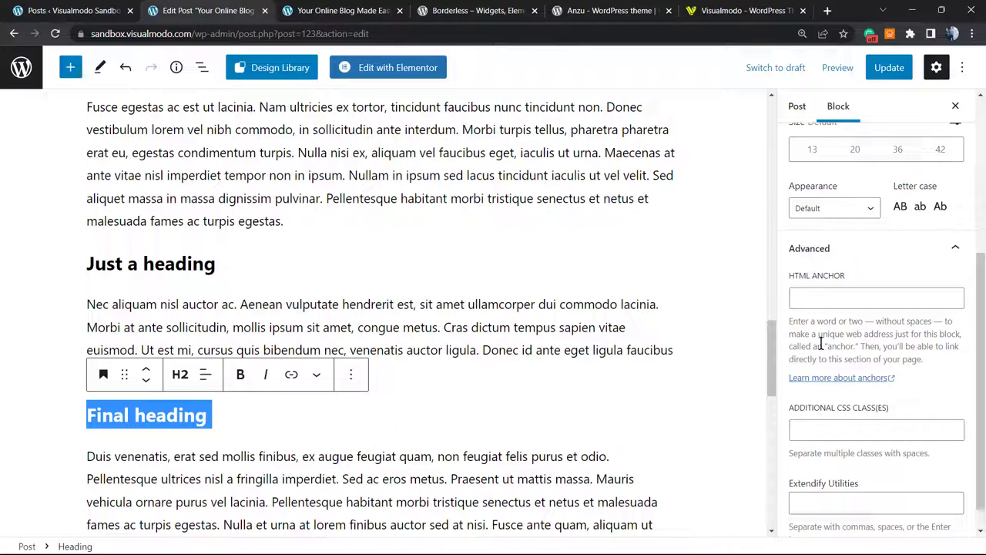
{"action": "left_click", "coordinate": [818, 299]}
{"action": "type", "text": "Final-heading-"}
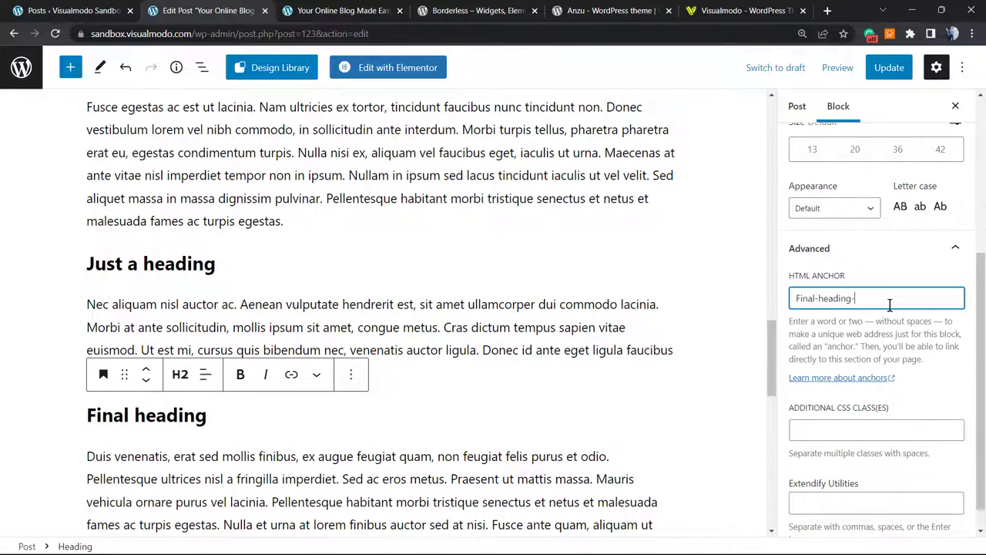
{"action": "key", "text": "BackSpace"}
{"action": "triple_click", "coordinate": [235, 415]}
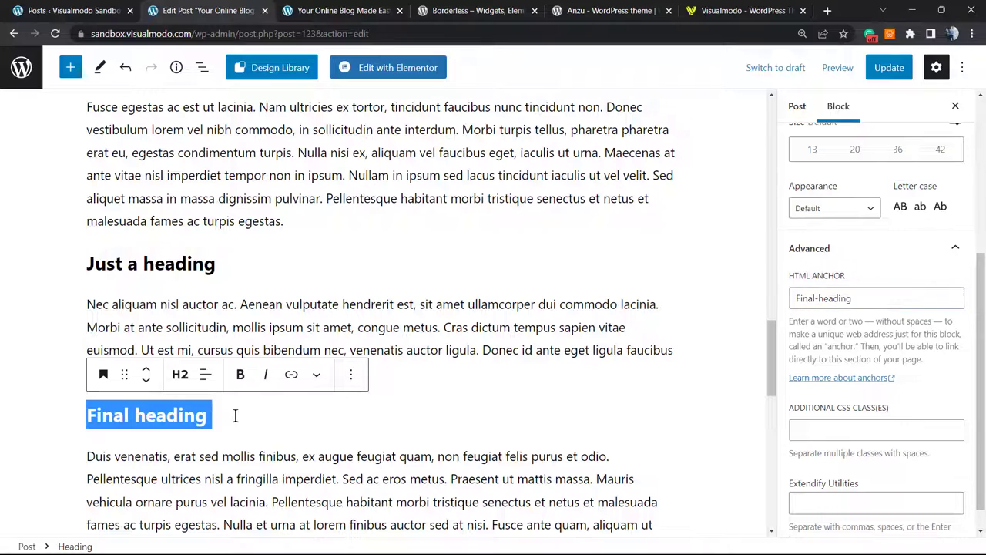
{"action": "left_click", "coordinate": [235, 415]}
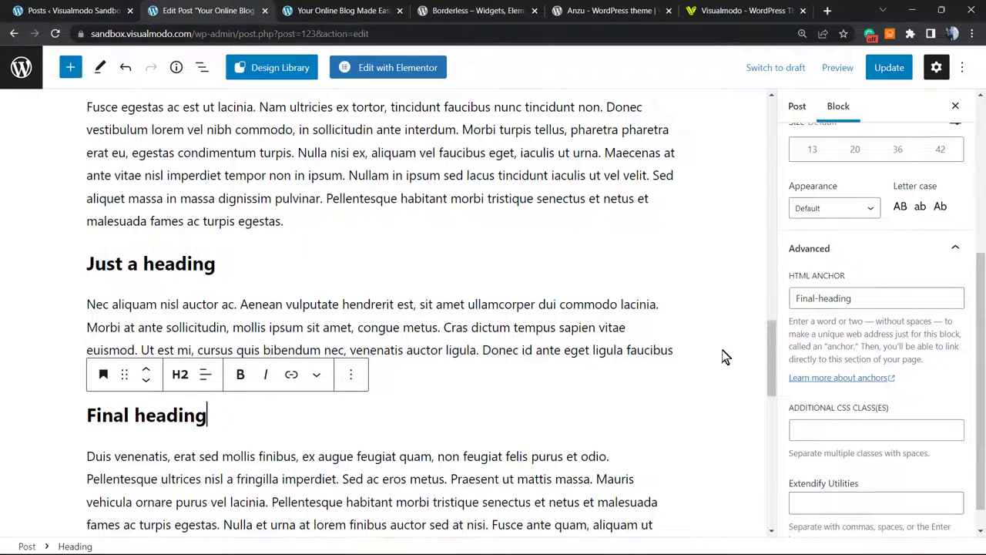
Step: Link the 'Final heading' contents item to #Final-heading and update the post
{"action": "triple_click", "coordinate": [827, 301]}
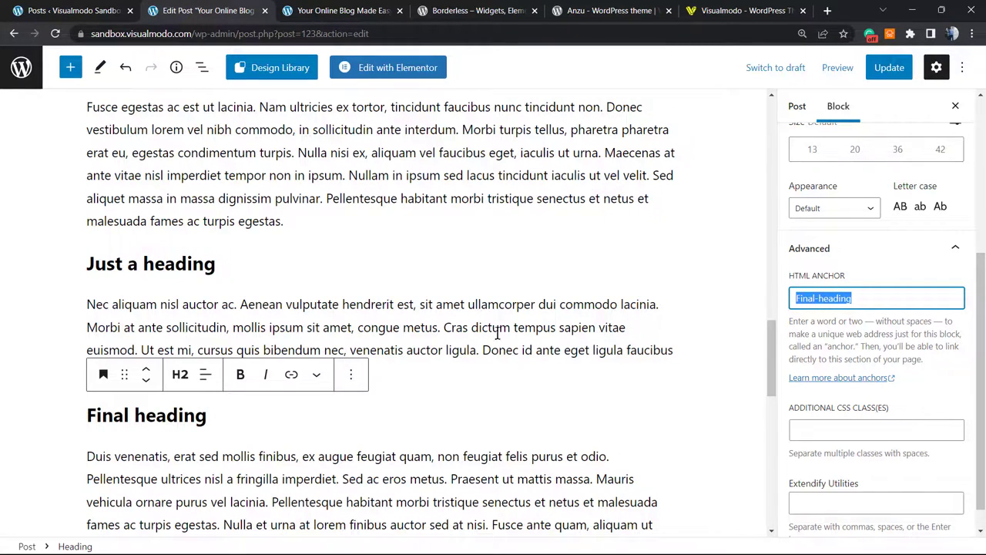
{"action": "scroll", "coordinate": [495, 336], "scroll_direction": "up", "scroll_amount": 15}
{"action": "left_click_drag", "start_coordinate": [221, 427], "coordinate": [107, 426]}
{"action": "left_click", "coordinate": [342, 329]}
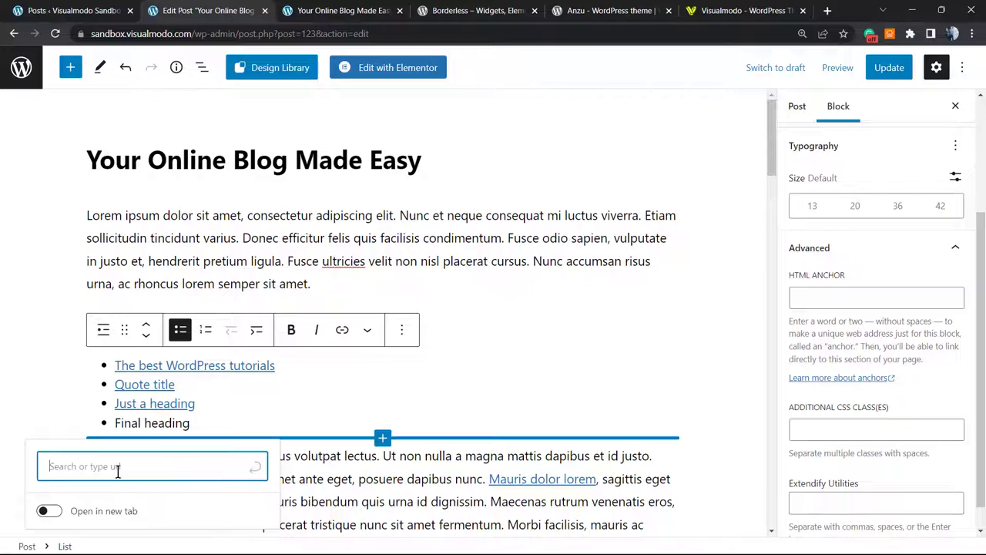
{"action": "type", "text": "#Final heading"}
{"action": "key", "text": "Return"}
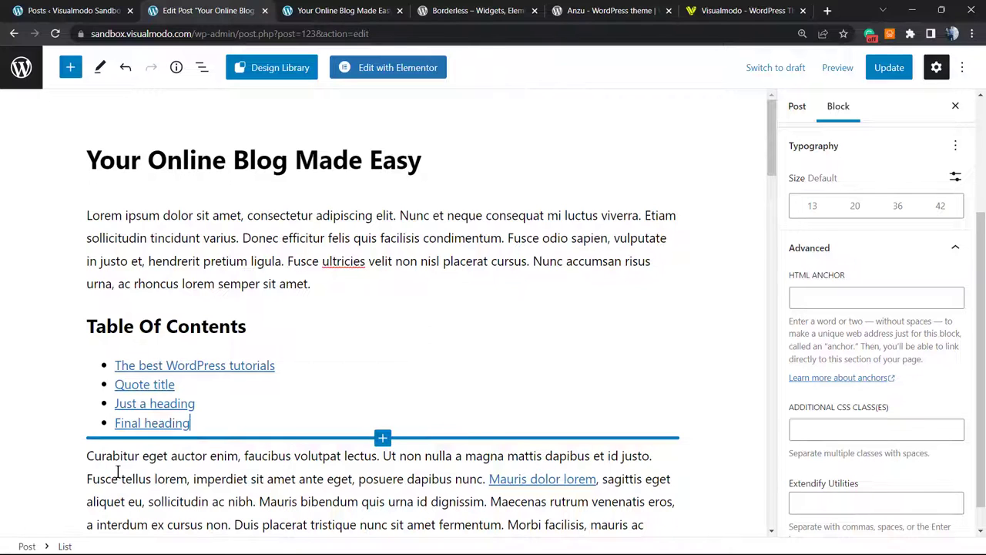
{"action": "left_click", "coordinate": [885, 69]}
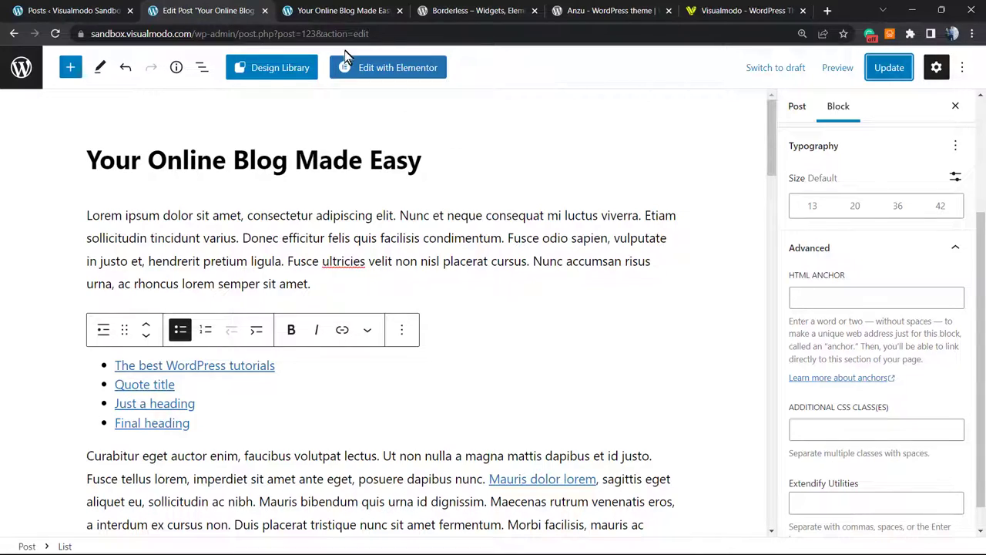
Step: Reload the live post so the linked Table of Contents appears
{"action": "left_click", "coordinate": [327, 9]}
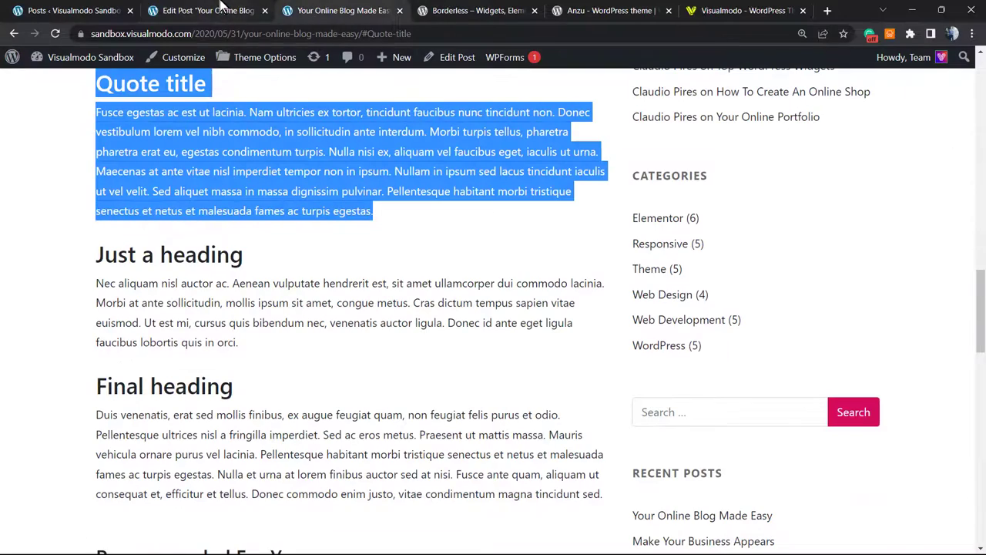
{"action": "scroll", "coordinate": [292, 300], "scroll_direction": "up", "scroll_amount": 2}
{"action": "scroll", "coordinate": [292, 301], "scroll_direction": "up", "scroll_amount": 15}
{"action": "key", "text": "F5"}
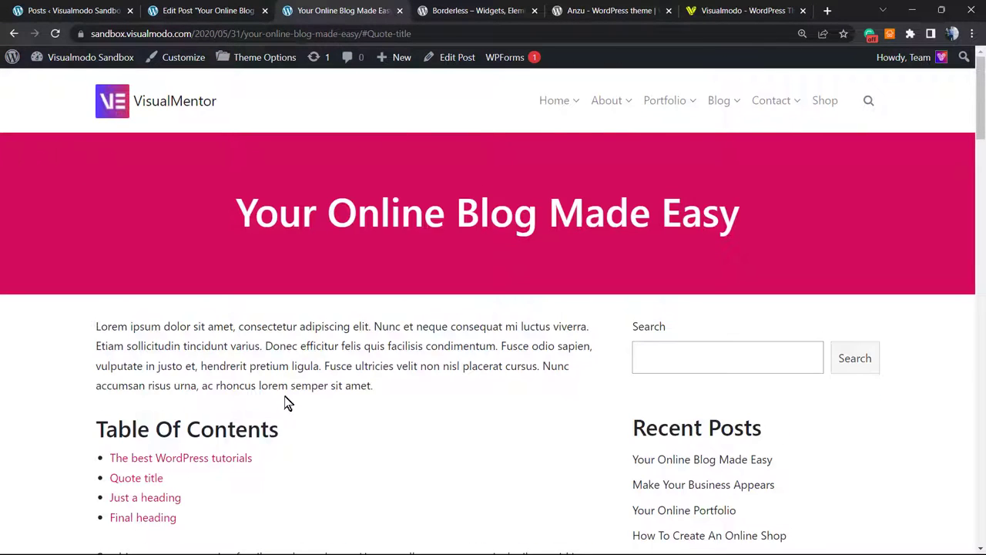
{"action": "scroll", "coordinate": [285, 402], "scroll_direction": "down", "scroll_amount": 2}
{"action": "scroll", "coordinate": [285, 402], "scroll_direction": "up", "scroll_amount": 2}
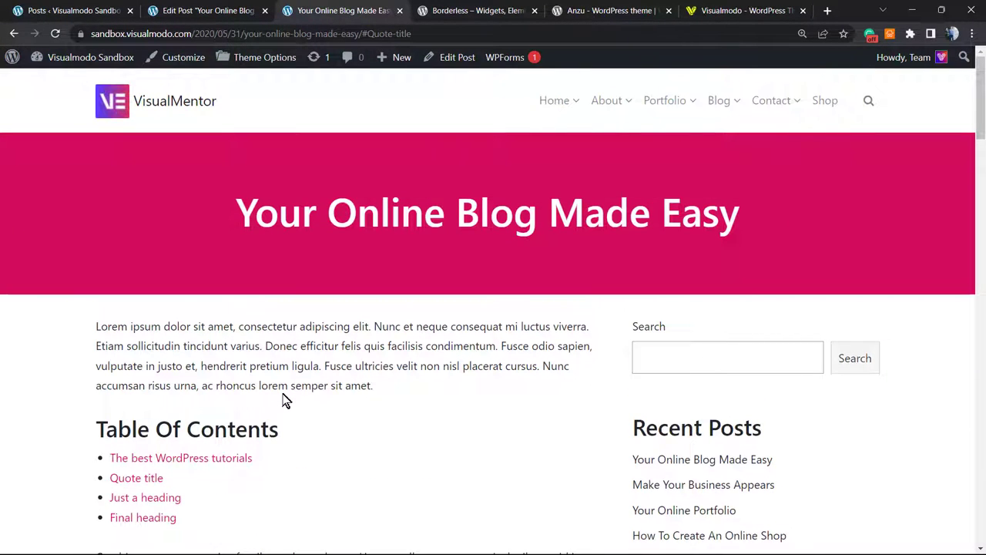
{"action": "scroll", "coordinate": [282, 399], "scroll_direction": "down", "scroll_amount": 1}
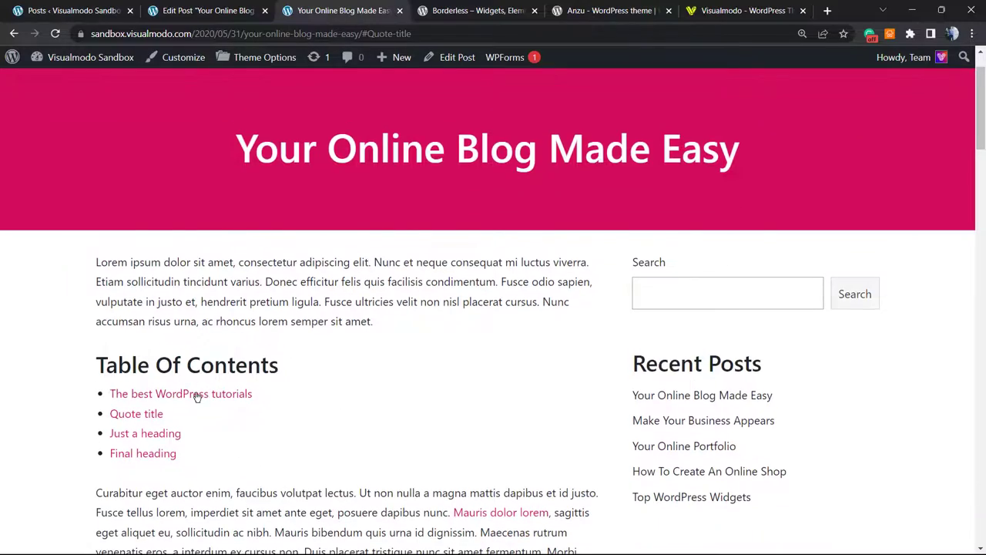
Step: Test the links to The best WordPress tutorials, Just a heading and Final heading in turn
{"action": "left_click", "coordinate": [191, 393]}
{"action": "scroll", "coordinate": [191, 312], "scroll_direction": "up", "scroll_amount": 10}
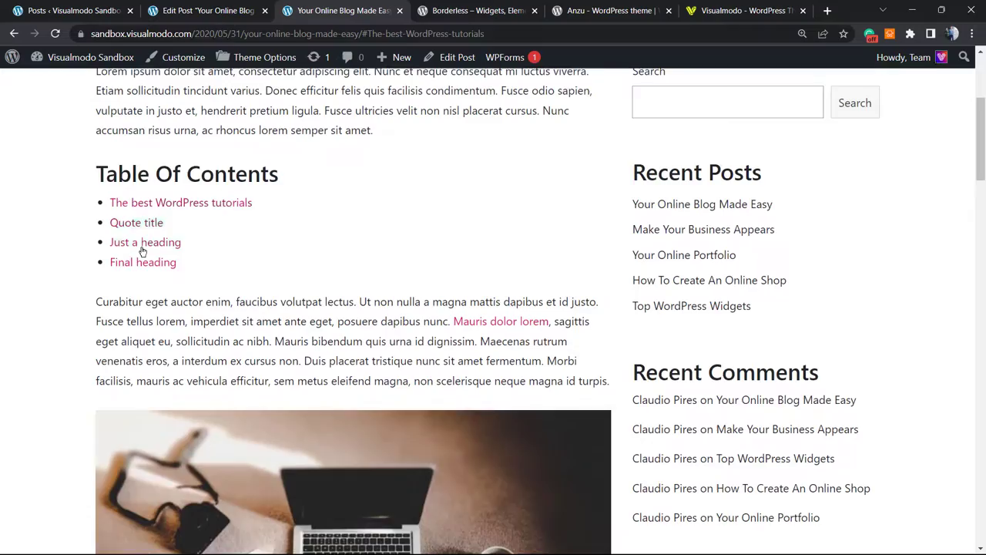
{"action": "left_click", "coordinate": [142, 248]}
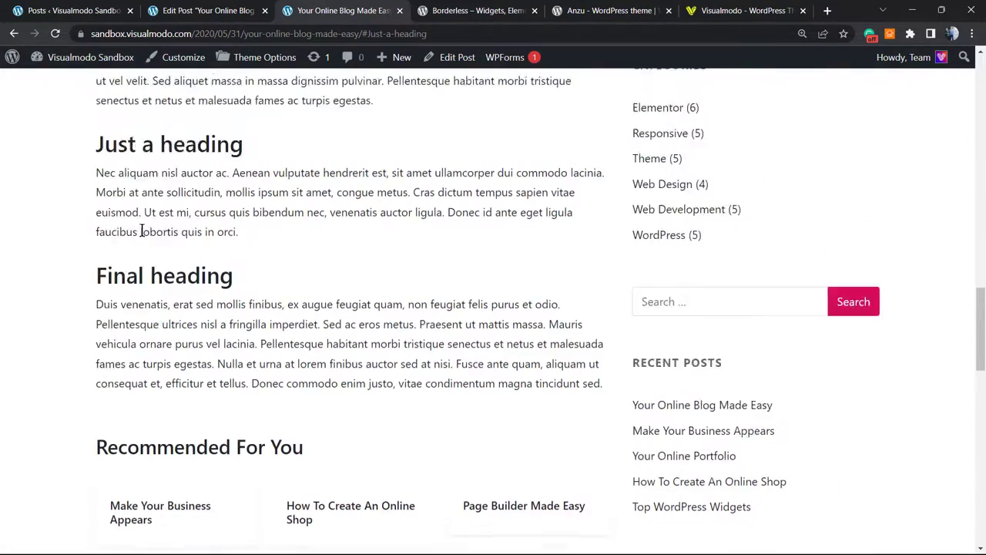
{"action": "scroll", "coordinate": [169, 284], "scroll_direction": "up", "scroll_amount": 15}
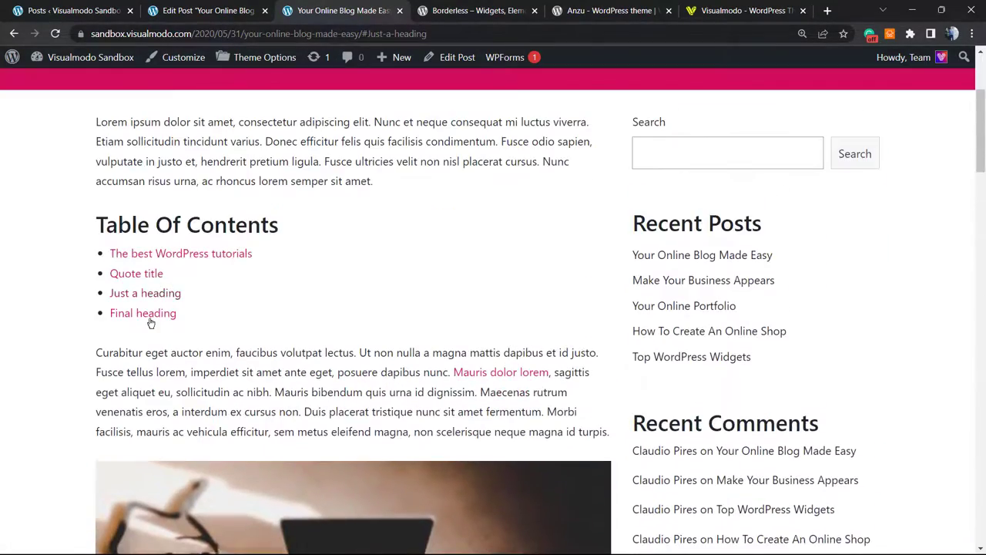
{"action": "left_click", "coordinate": [150, 314]}
{"action": "scroll", "coordinate": [331, 223], "scroll_direction": "up", "scroll_amount": 3}
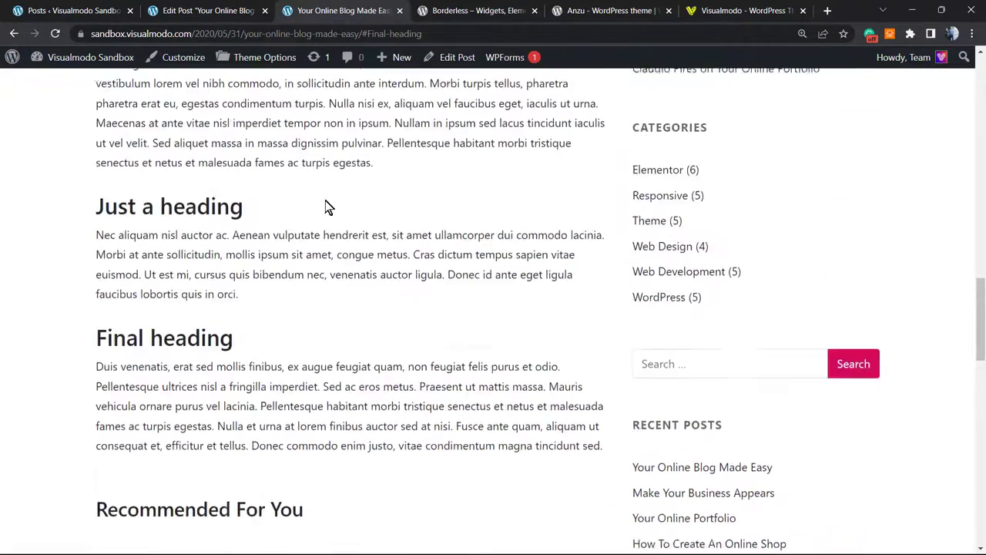
{"action": "scroll", "coordinate": [325, 206], "scroll_direction": "up", "scroll_amount": 15}
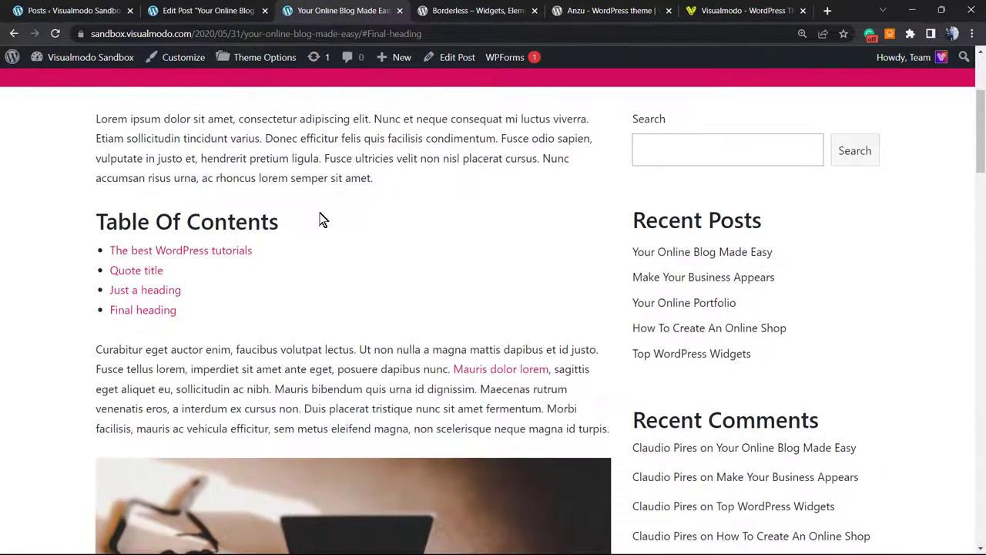
{"action": "scroll", "coordinate": [275, 297], "scroll_direction": "up", "scroll_amount": 3}
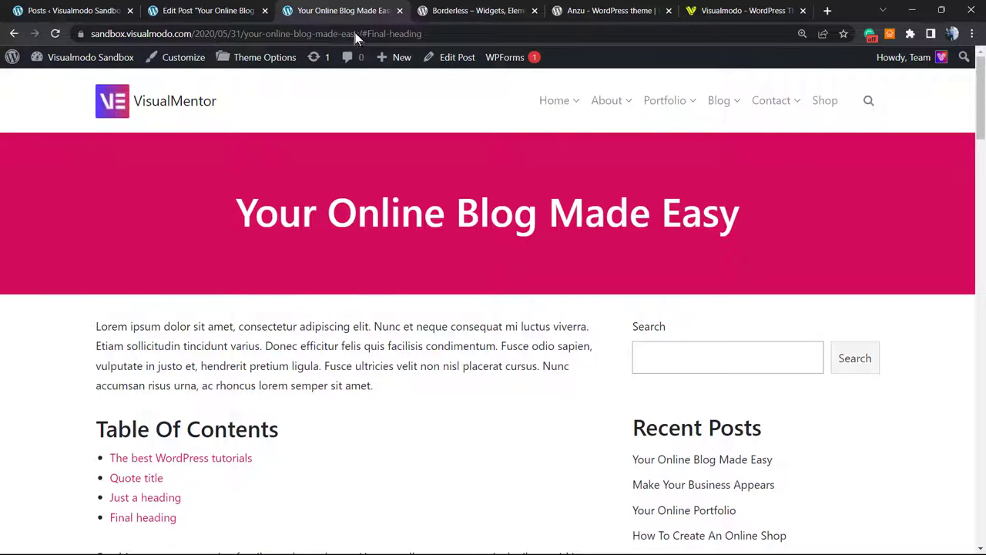
Step: On the Borderless plugin page, highlight the title words Widgets, Elements, Templates and Borderless
{"action": "left_click", "coordinate": [474, 10]}
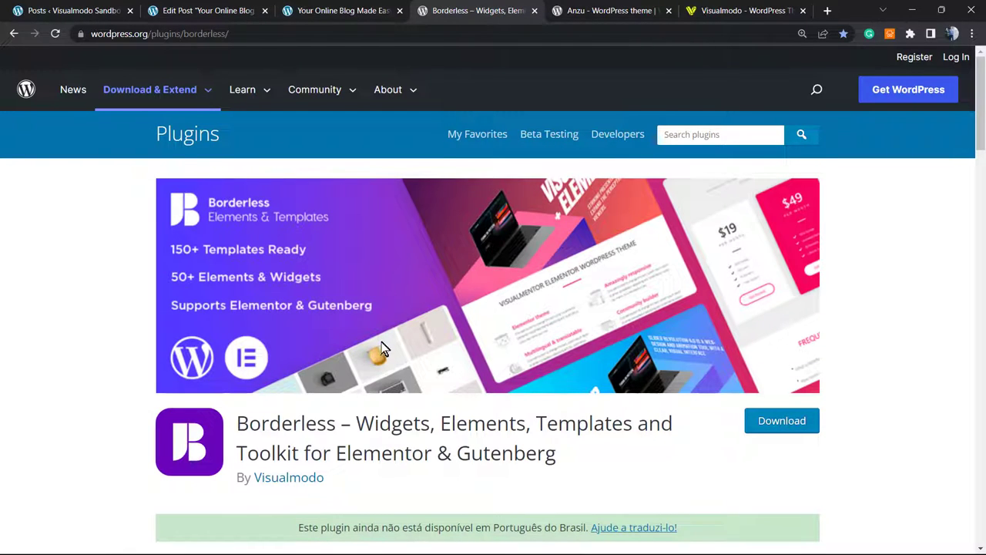
{"action": "double_click", "coordinate": [382, 422]}
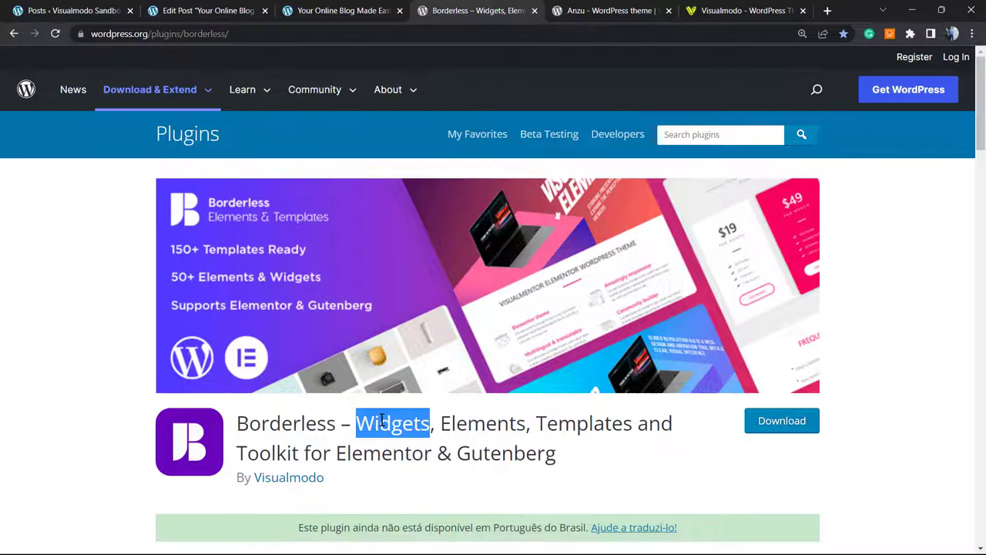
{"action": "left_click", "coordinate": [465, 420]}
{"action": "double_click", "coordinate": [465, 420]}
{"action": "double_click", "coordinate": [579, 421]}
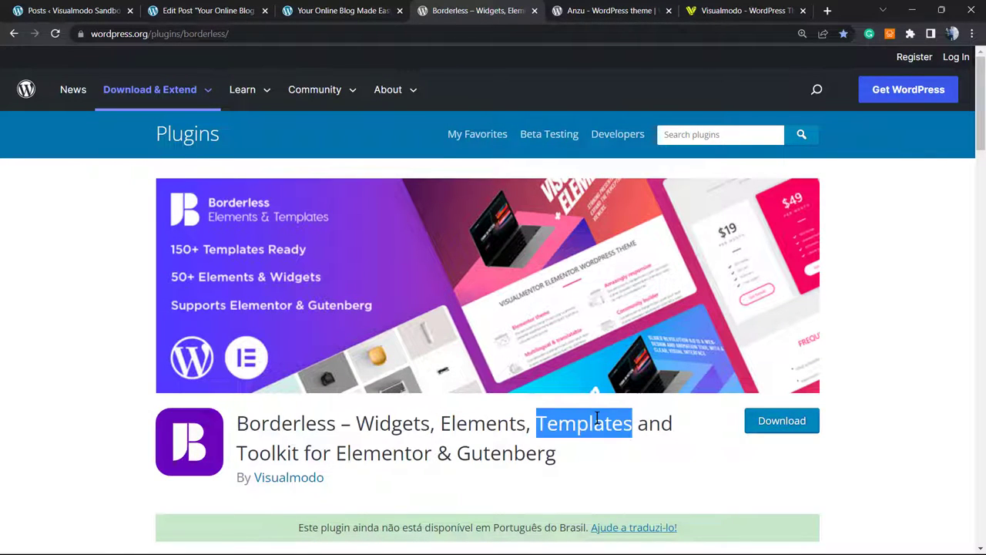
{"action": "triple_click", "coordinate": [295, 446]}
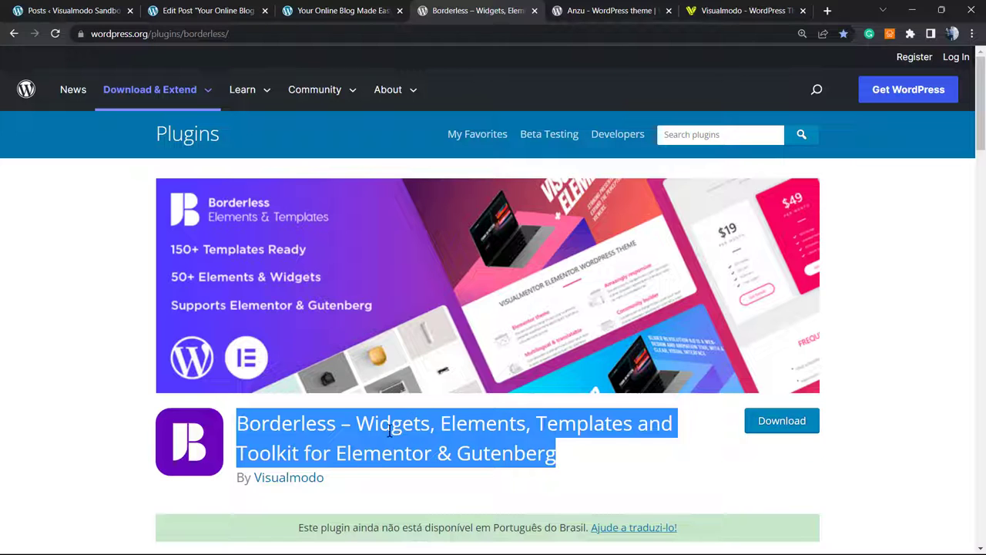
{"action": "double_click", "coordinate": [296, 422]}
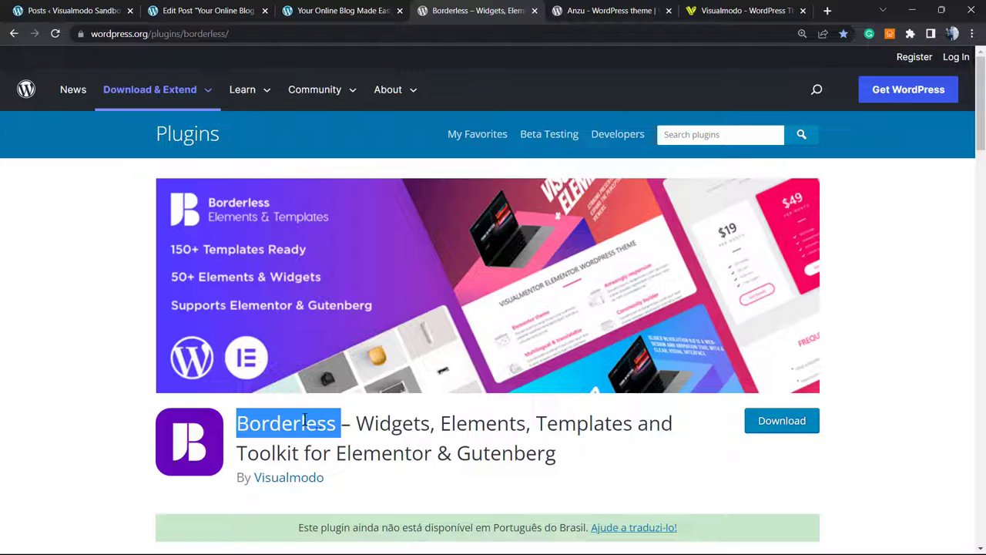
Step: Look over the Anzu theme page, highlighting its name, then go to the Visualmodo home page
{"action": "left_click", "coordinate": [662, 6]}
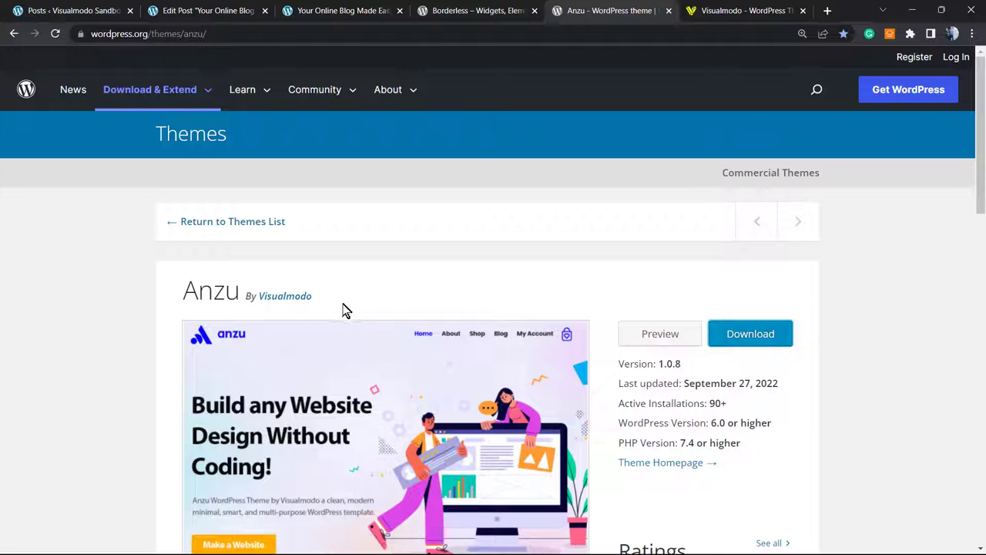
{"action": "double_click", "coordinate": [199, 293]}
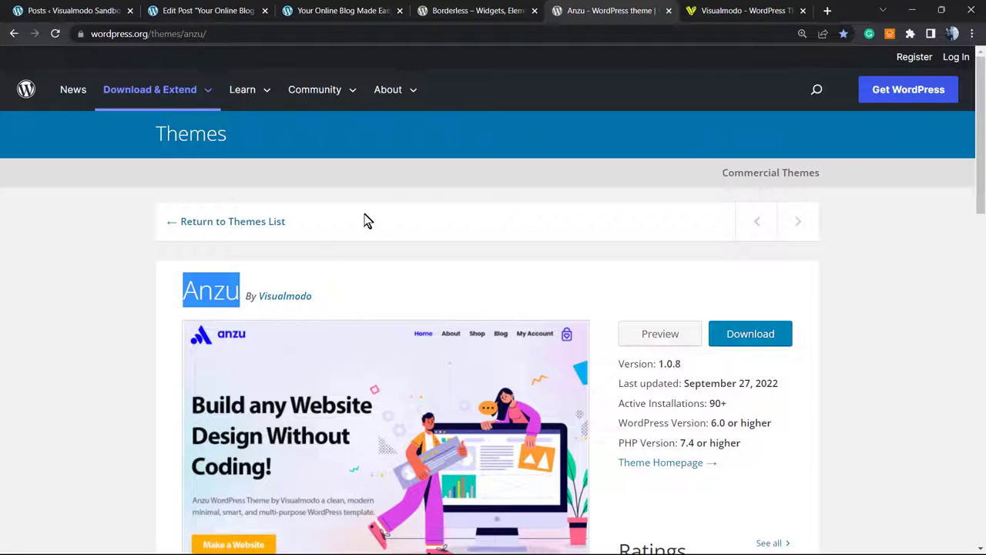
{"action": "left_click", "coordinate": [699, 9]}
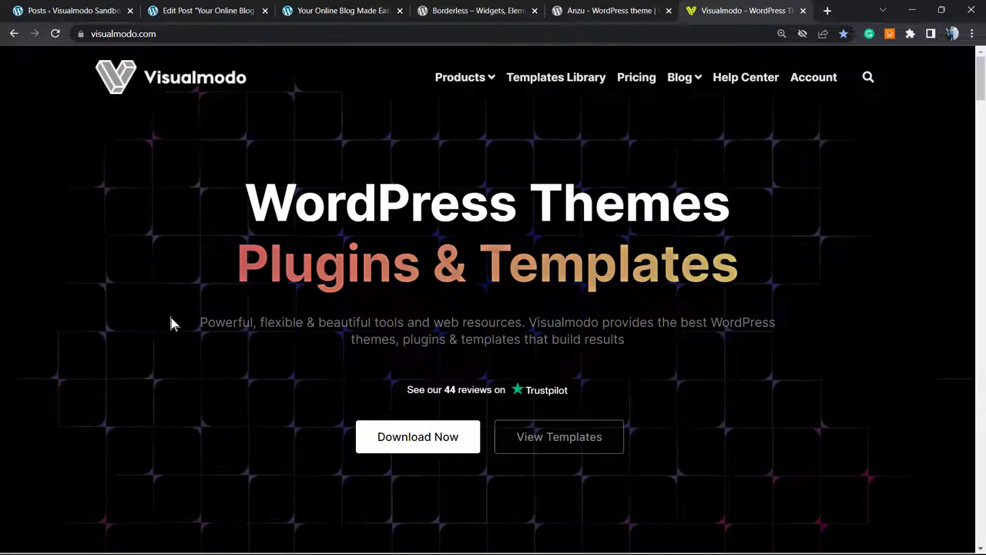
Step: Browse Visualmodo's Templates Library past templates like Modeling Agency, Ballet, Crossfit and Tea House
{"action": "left_click", "coordinate": [578, 91]}
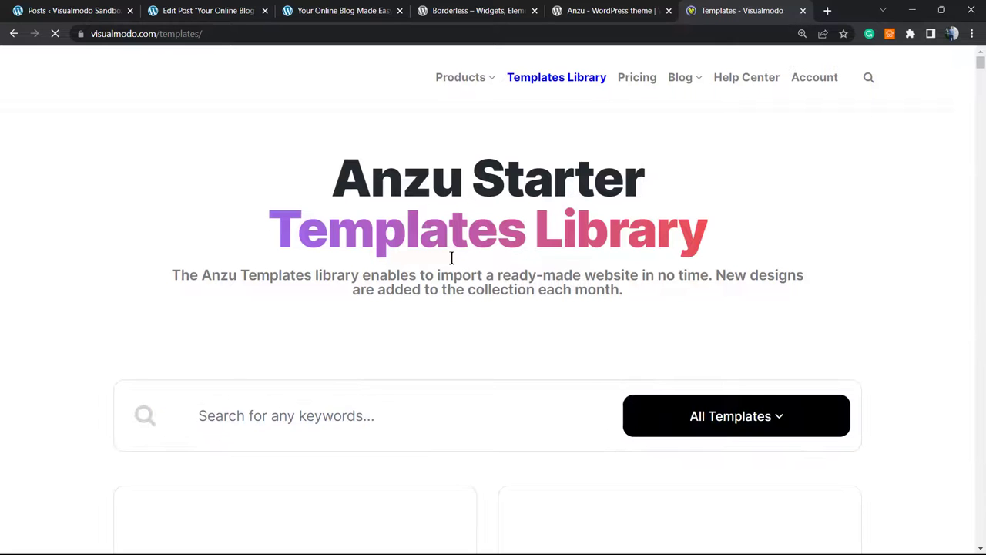
{"action": "scroll", "coordinate": [426, 307], "scroll_direction": "down", "scroll_amount": 6}
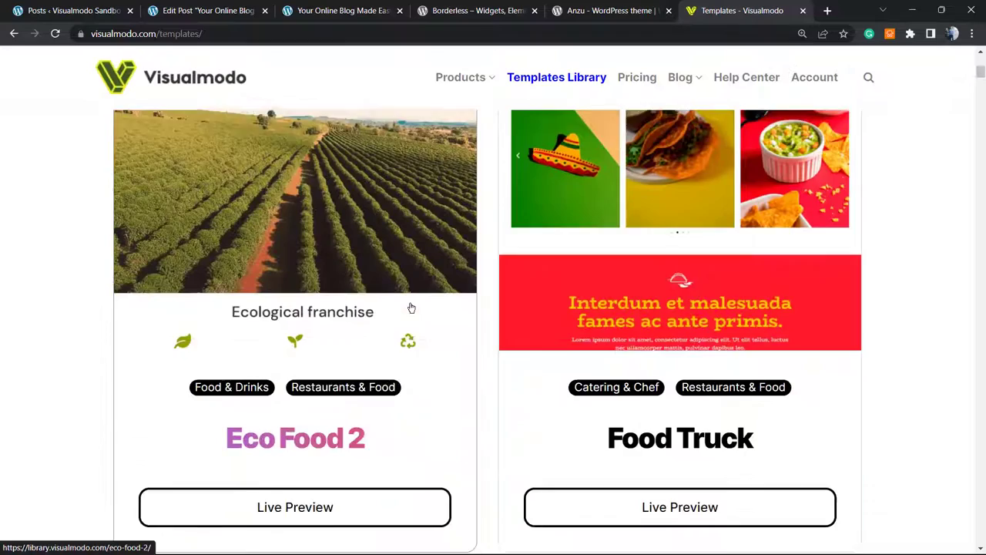
{"action": "scroll", "coordinate": [410, 306], "scroll_direction": "down", "scroll_amount": 10}
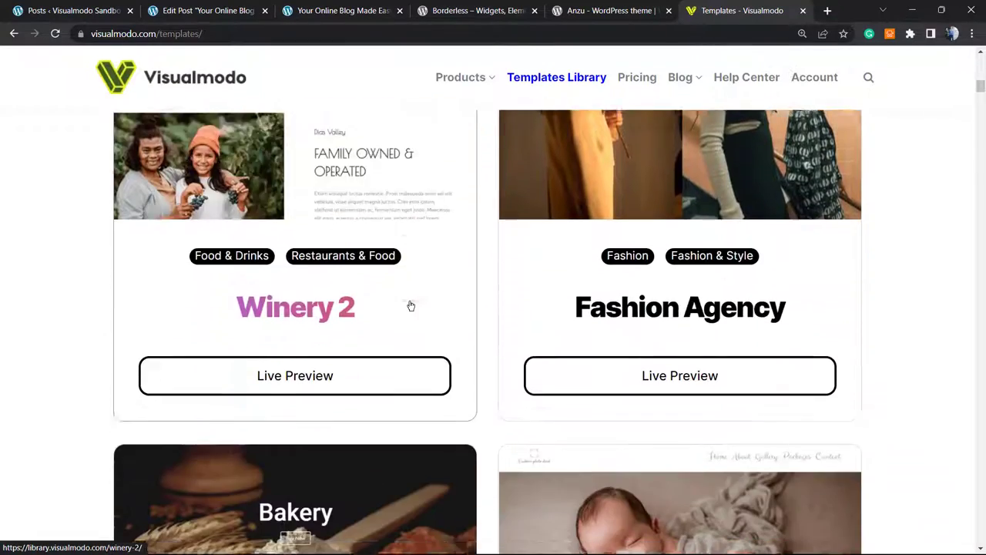
{"action": "scroll", "coordinate": [411, 306], "scroll_direction": "down", "scroll_amount": 9}
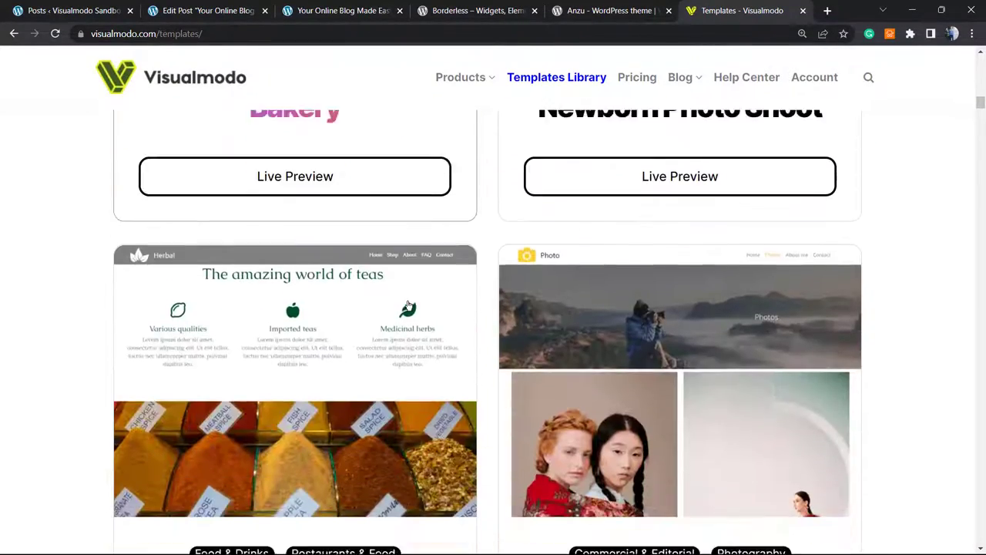
{"action": "scroll", "coordinate": [406, 298], "scroll_direction": "down", "scroll_amount": 9}
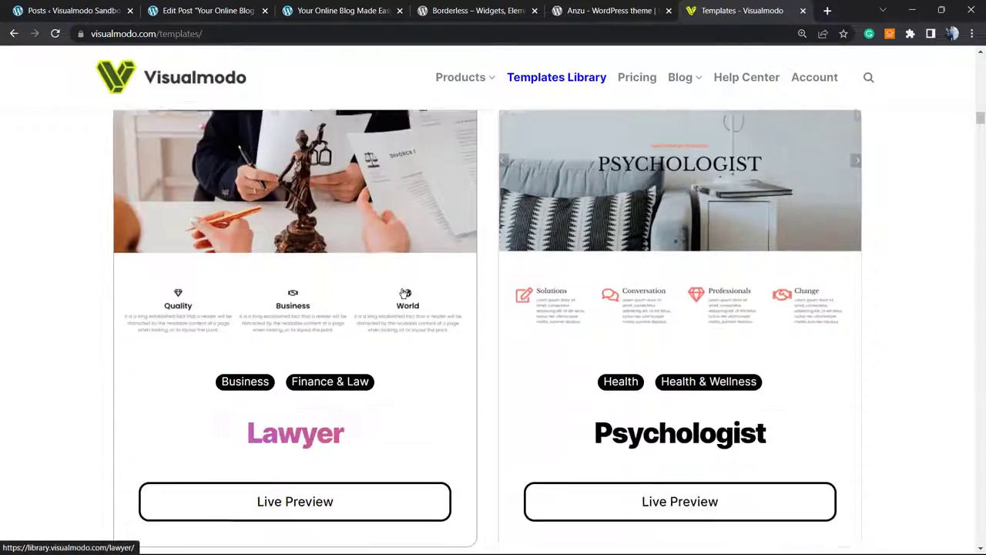
{"action": "scroll", "coordinate": [406, 292], "scroll_direction": "down", "scroll_amount": 8}
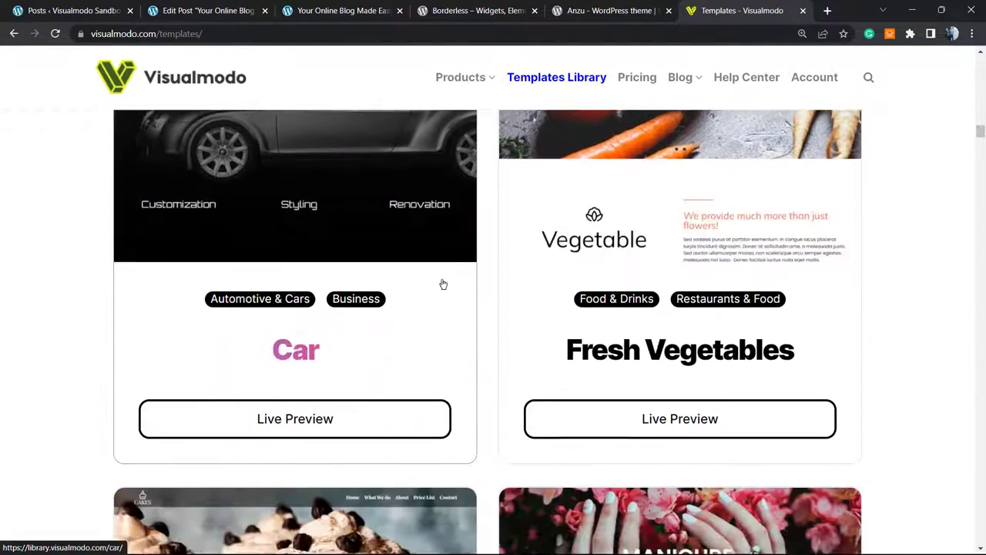
{"action": "scroll", "coordinate": [445, 275], "scroll_direction": "down", "scroll_amount": 10}
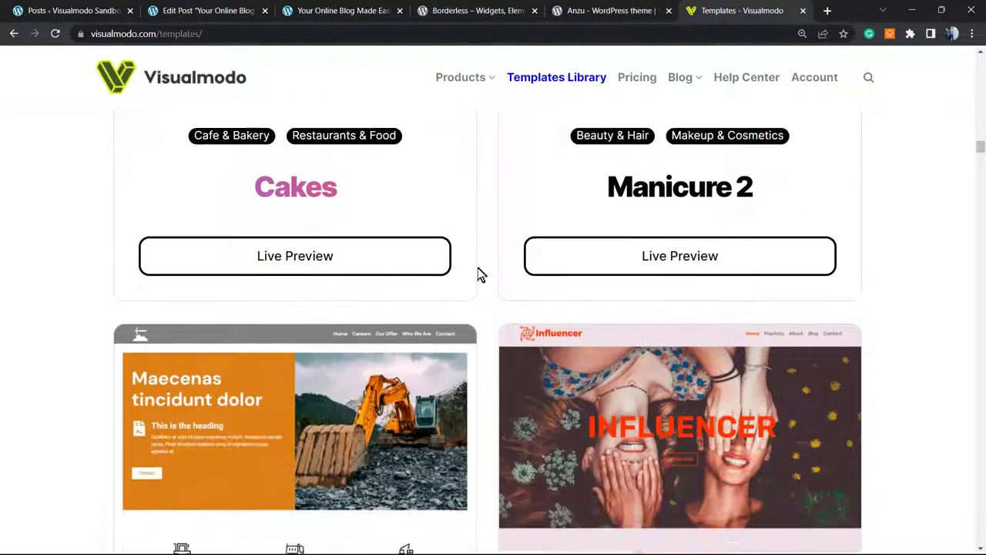
{"action": "scroll", "coordinate": [478, 273], "scroll_direction": "down", "scroll_amount": 4}
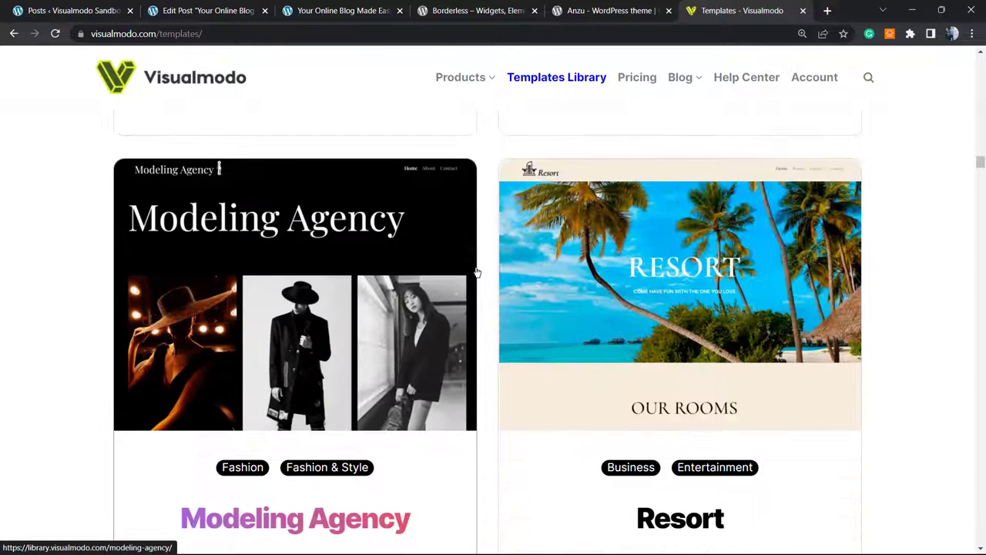
{"action": "scroll", "coordinate": [477, 272], "scroll_direction": "down", "scroll_amount": 5}
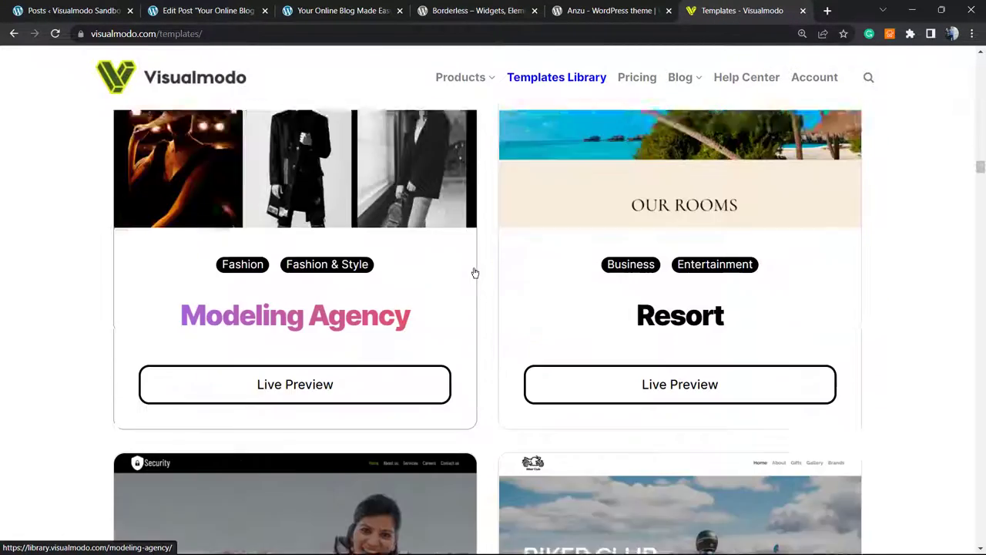
{"action": "scroll", "coordinate": [475, 272], "scroll_direction": "down", "scroll_amount": 10}
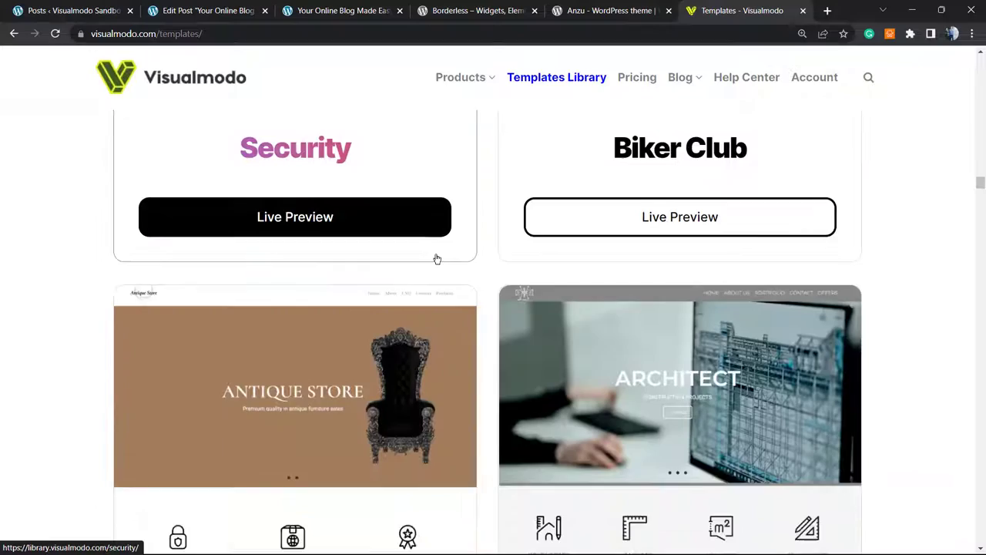
{"action": "scroll", "coordinate": [437, 259], "scroll_direction": "down", "scroll_amount": 5}
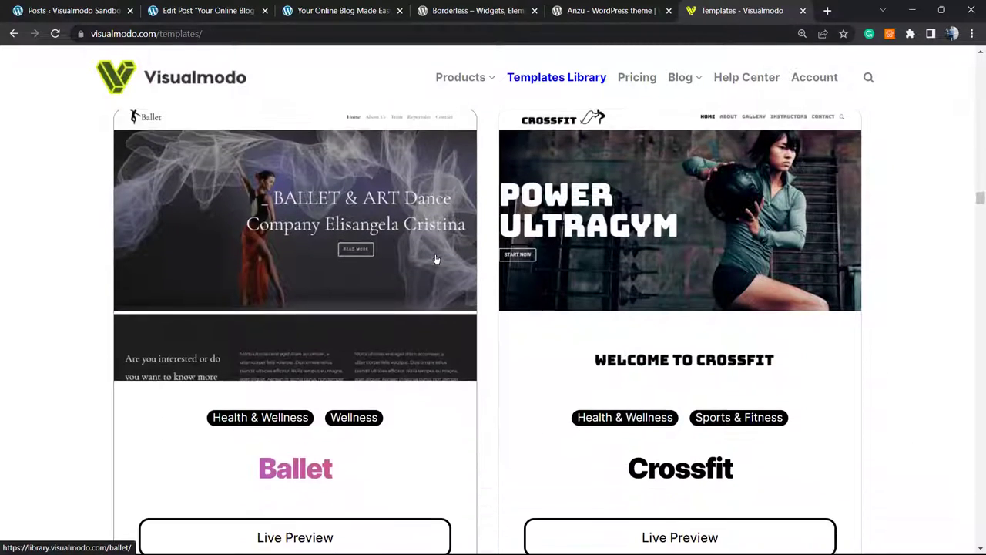
{"action": "scroll", "coordinate": [435, 259], "scroll_direction": "down", "scroll_amount": 5}
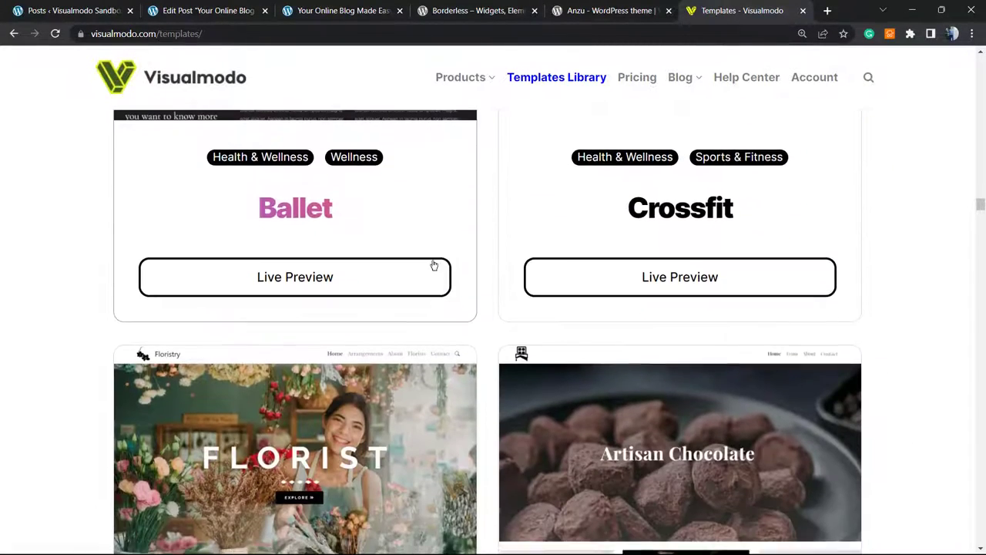
{"action": "scroll", "coordinate": [434, 265], "scroll_direction": "down", "scroll_amount": 5}
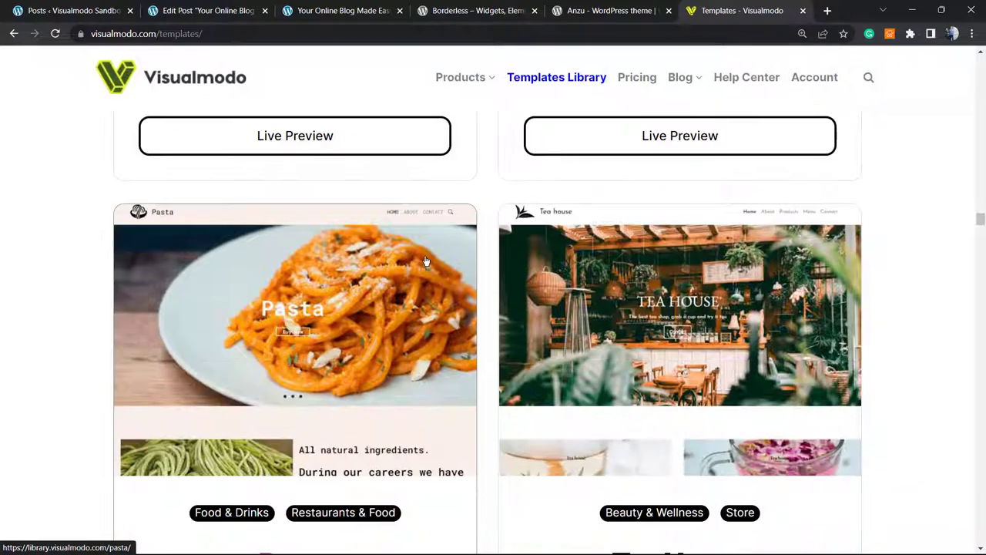
{"action": "scroll", "coordinate": [422, 262], "scroll_direction": "down", "scroll_amount": 5}
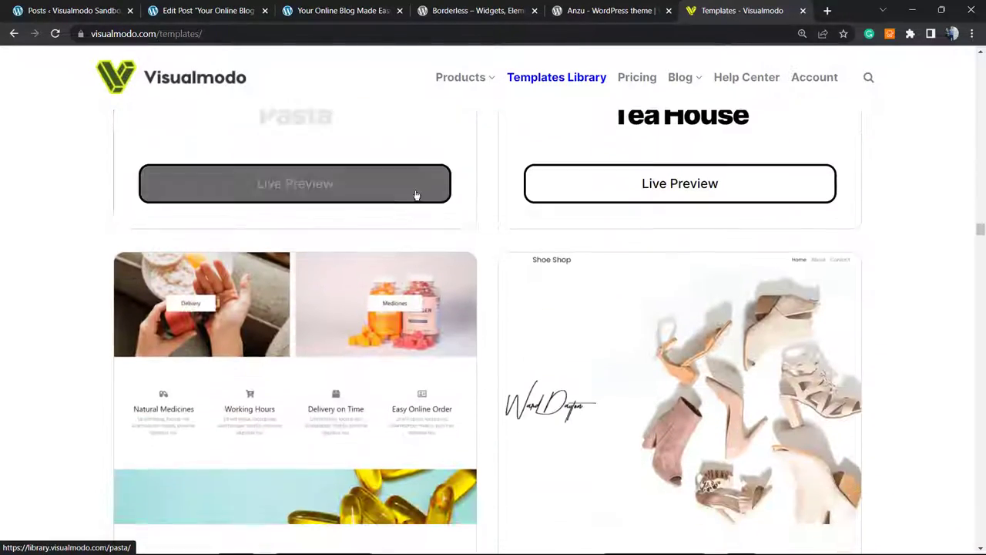